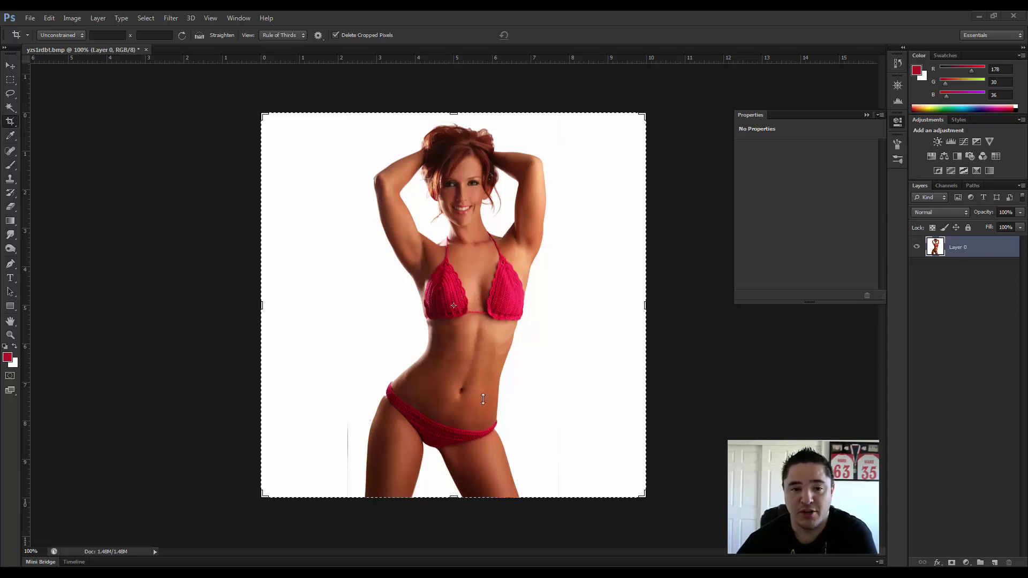
Step: Duplicate Layer 0, keeping the default copy name
right_click(986, 256)
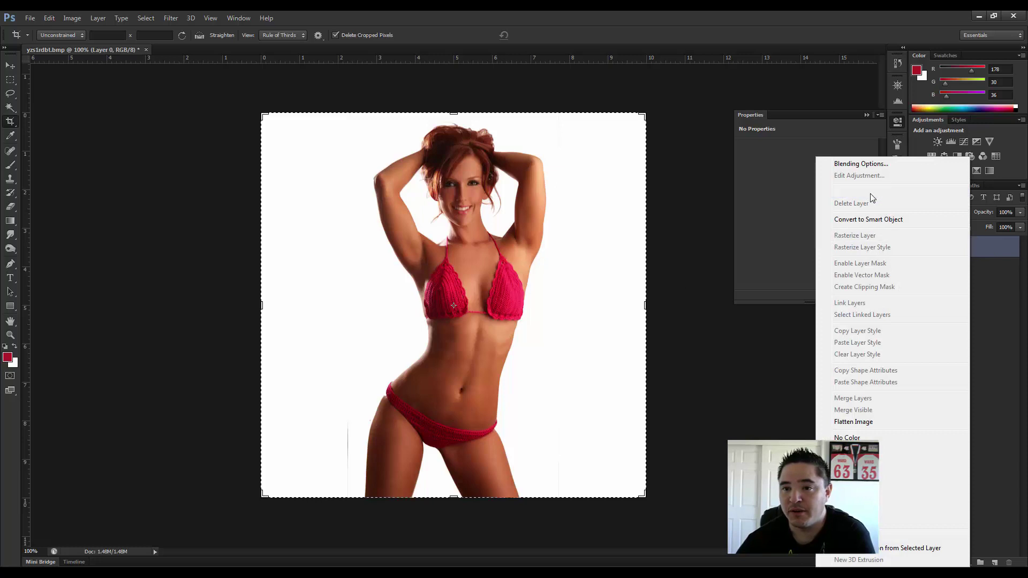
click(870, 194)
click(617, 189)
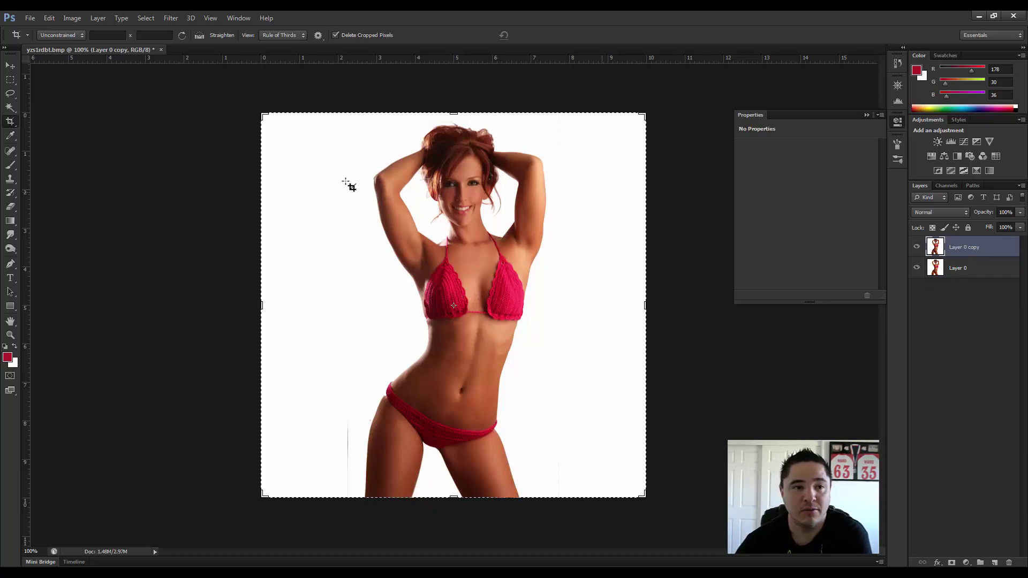
Step: Open the Liquify filter on the duplicated layer and enable Advanced Mode
click(171, 18)
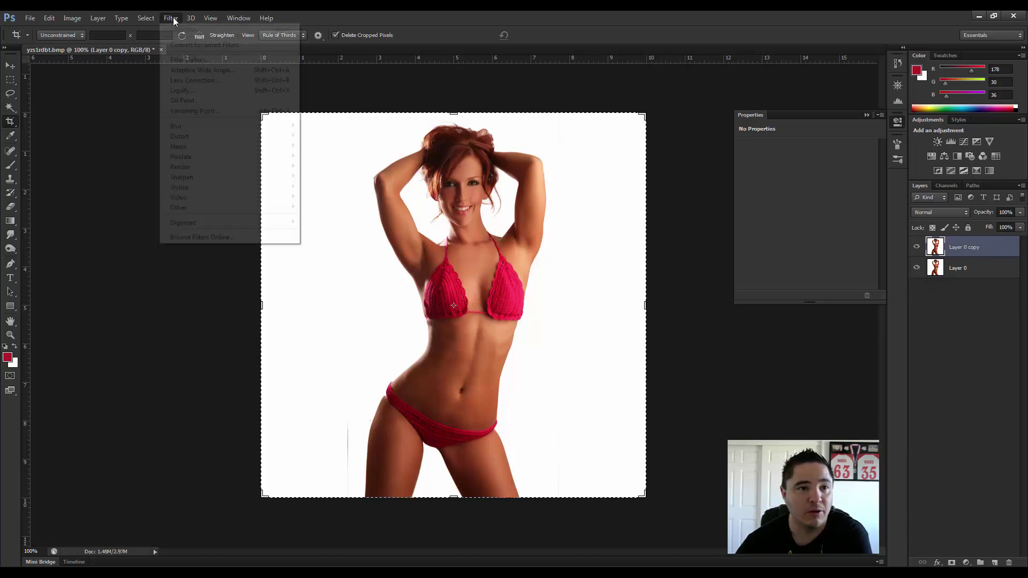
click(184, 91)
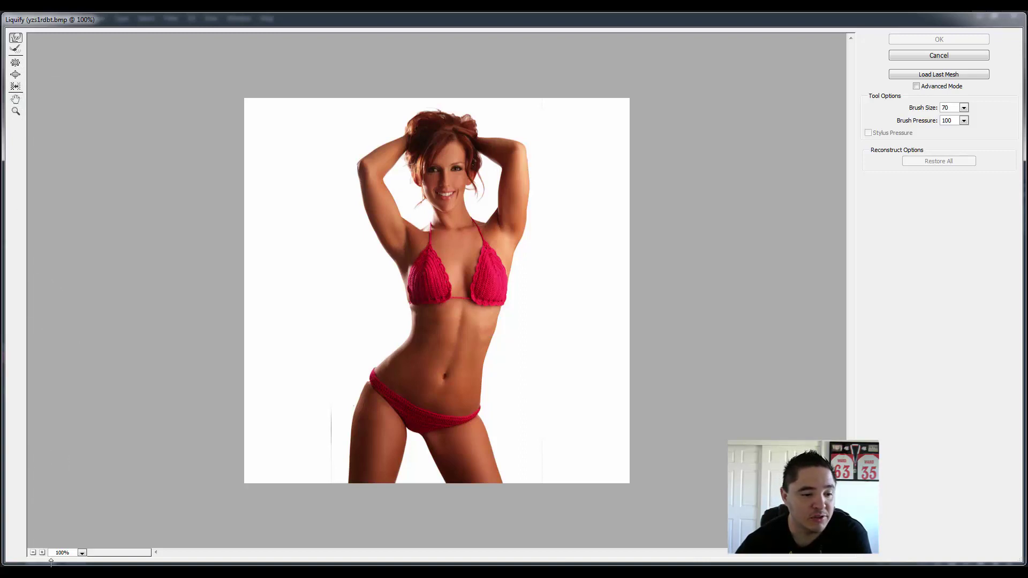
click(917, 86)
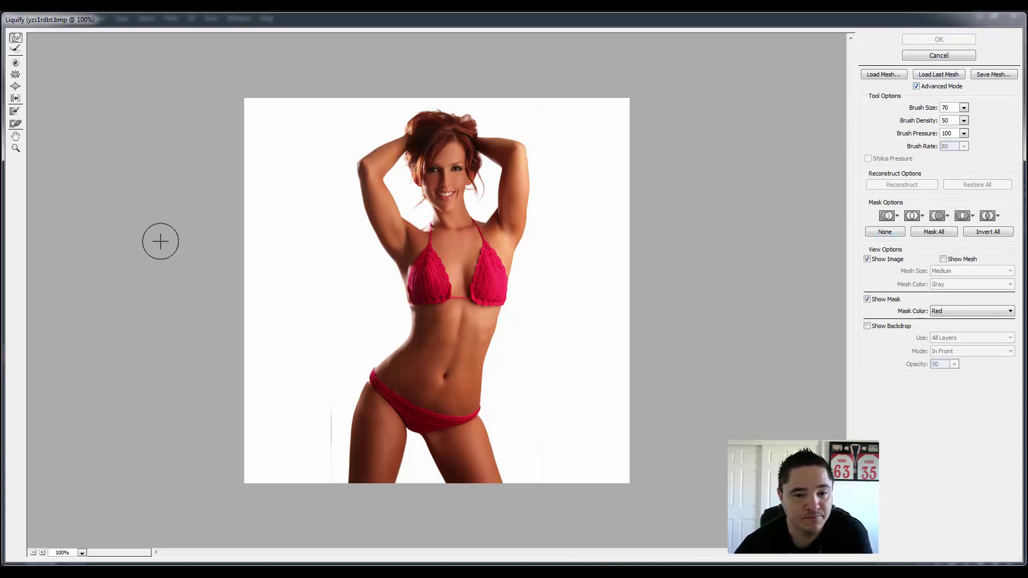
Step: Choose the Pucker tool for the navel area and set the brush size to 50
click(15, 78)
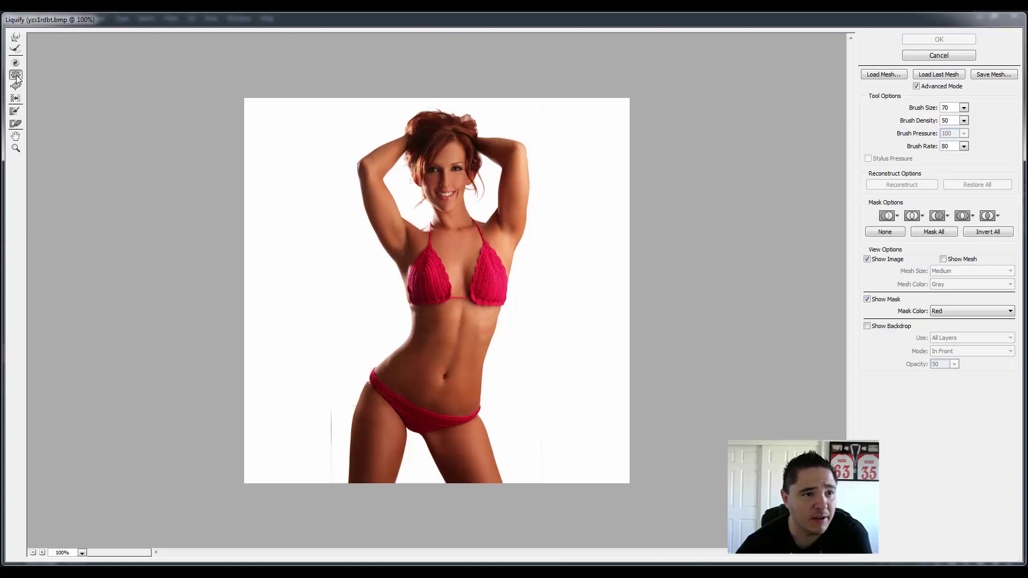
click(42, 552)
click(42, 553)
click(42, 552)
drag(493, 420, 494, 267)
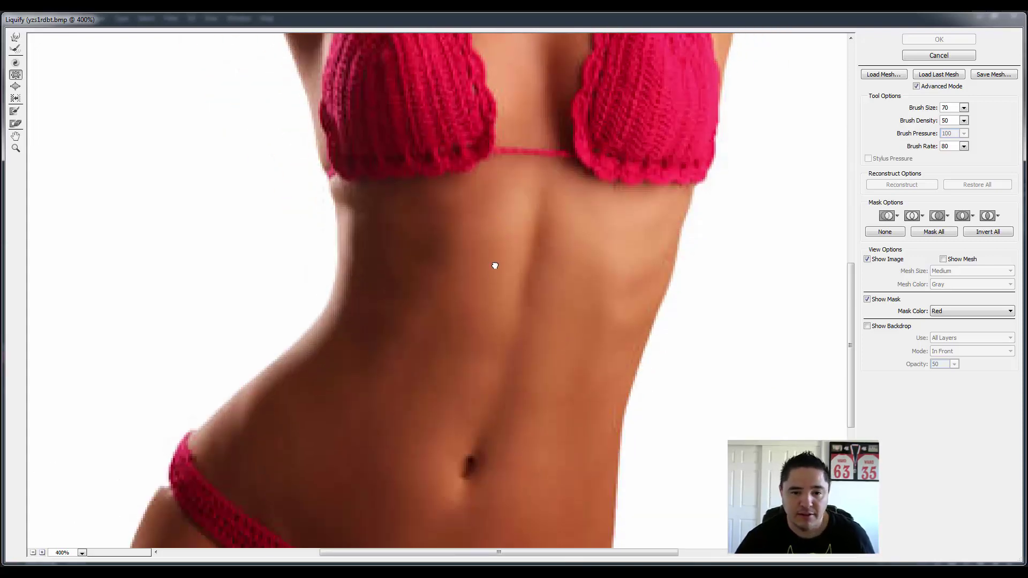
drag(495, 339, 514, 228)
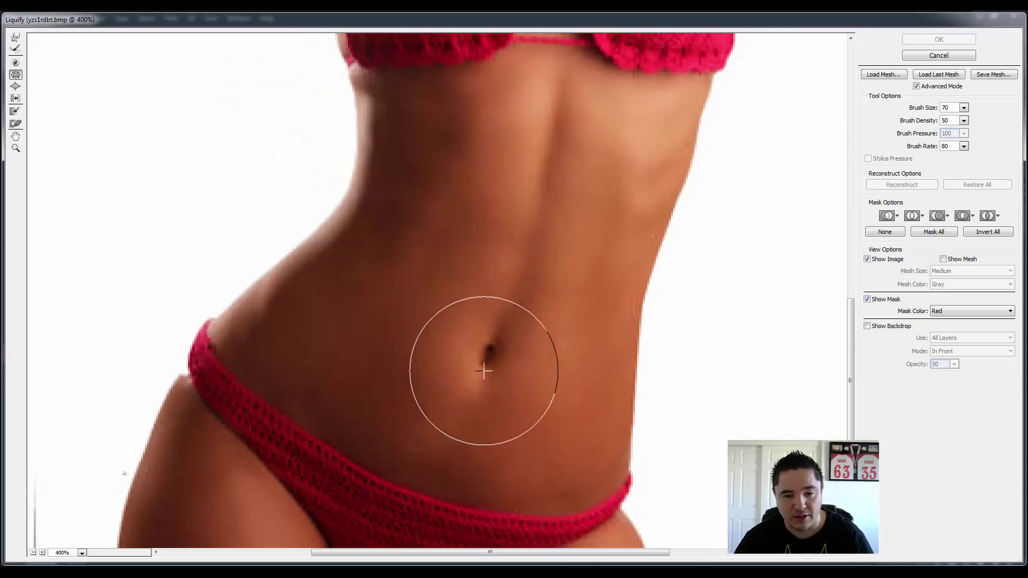
key(bracketleft)
key(bracketleft)
key(bracketleft)
key(bracketleft)
key(bracketleft)
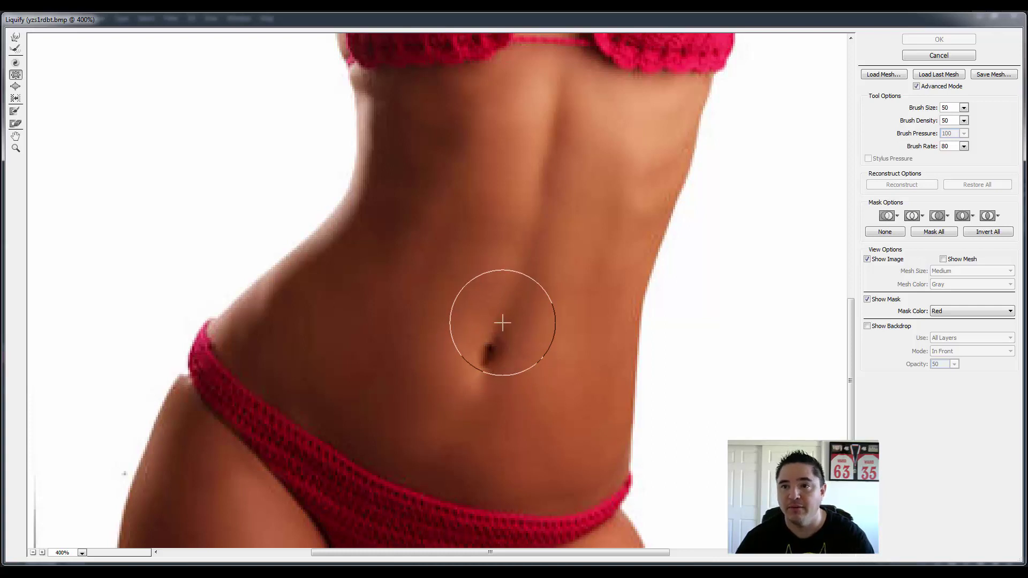
key(bracketright)
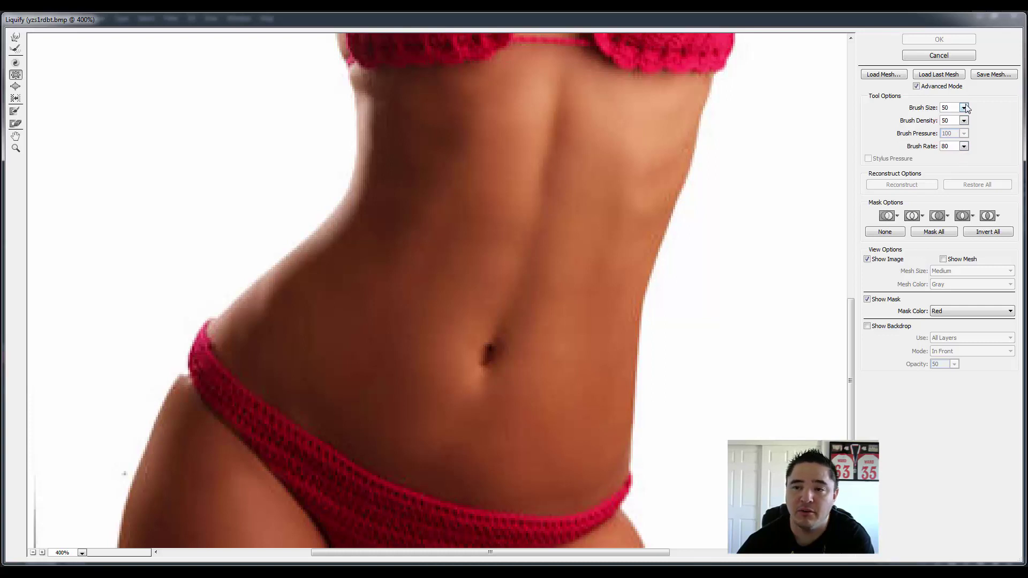
Step: Try puckering the navel with the brush rate at 100, and undo the effect
click(965, 148)
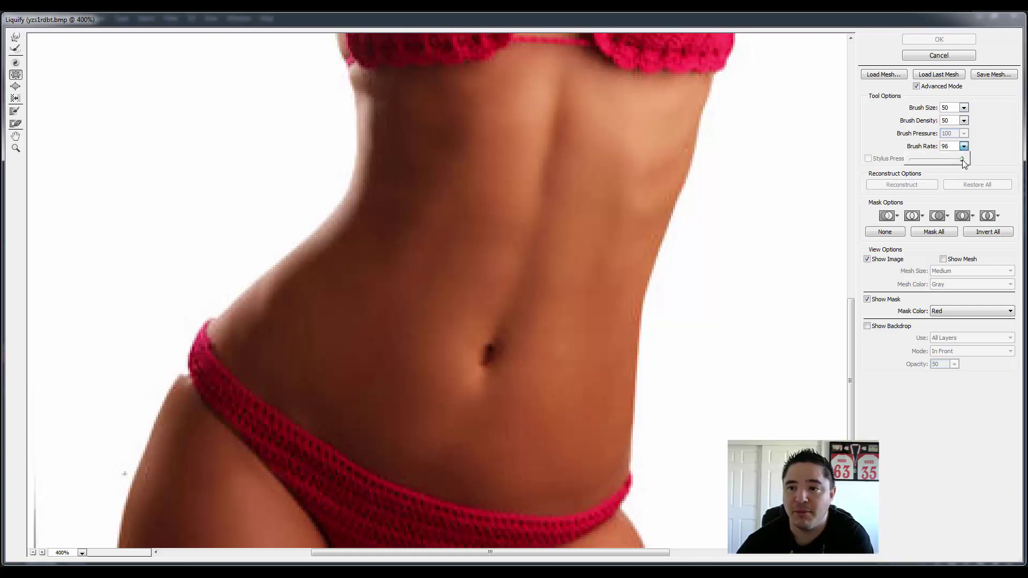
click(983, 155)
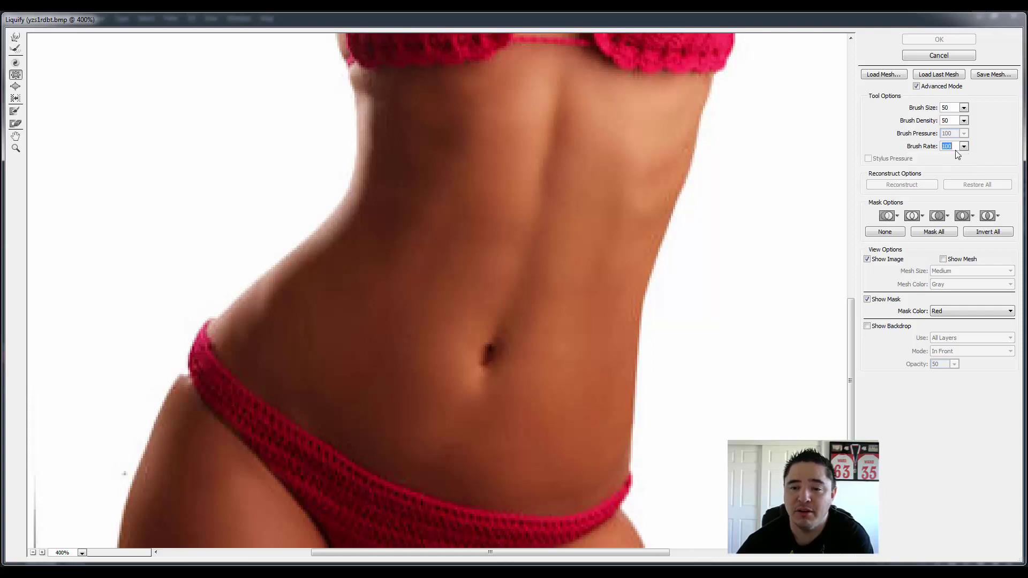
click(487, 353)
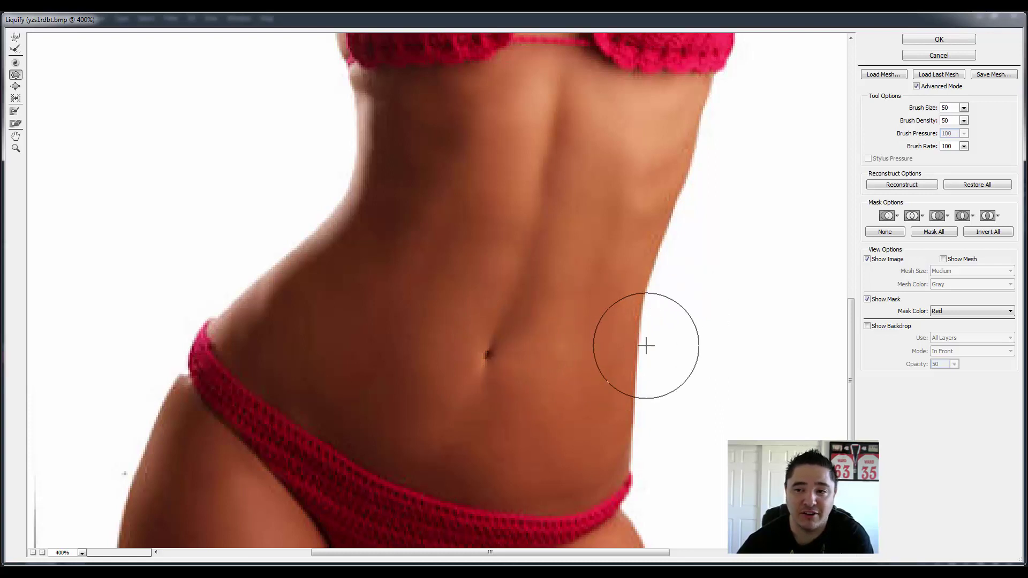
key(ctrl+z)
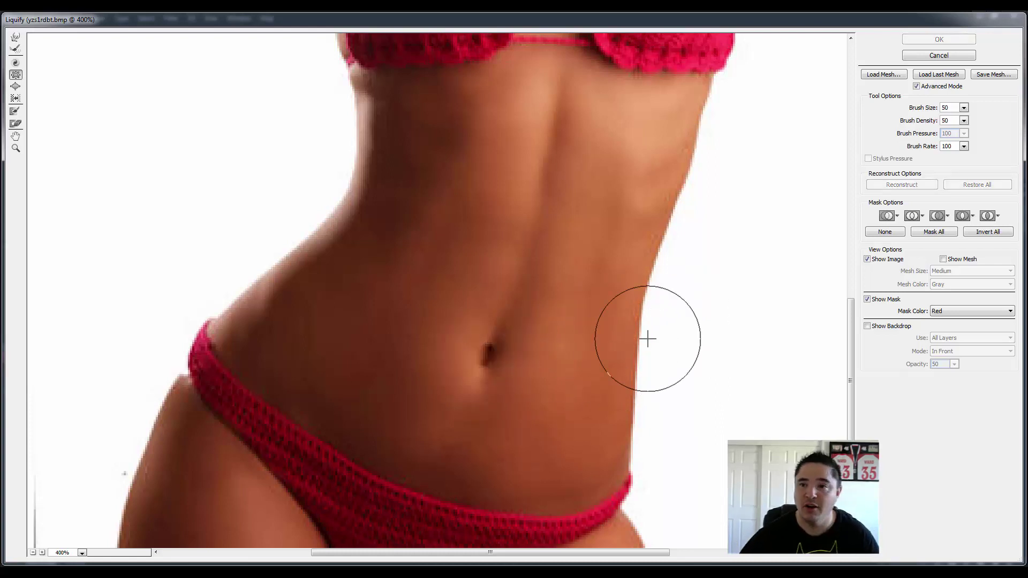
Step: Set the brush rate to 31 and slightly shrink the navel with the Pucker tool
click(964, 146)
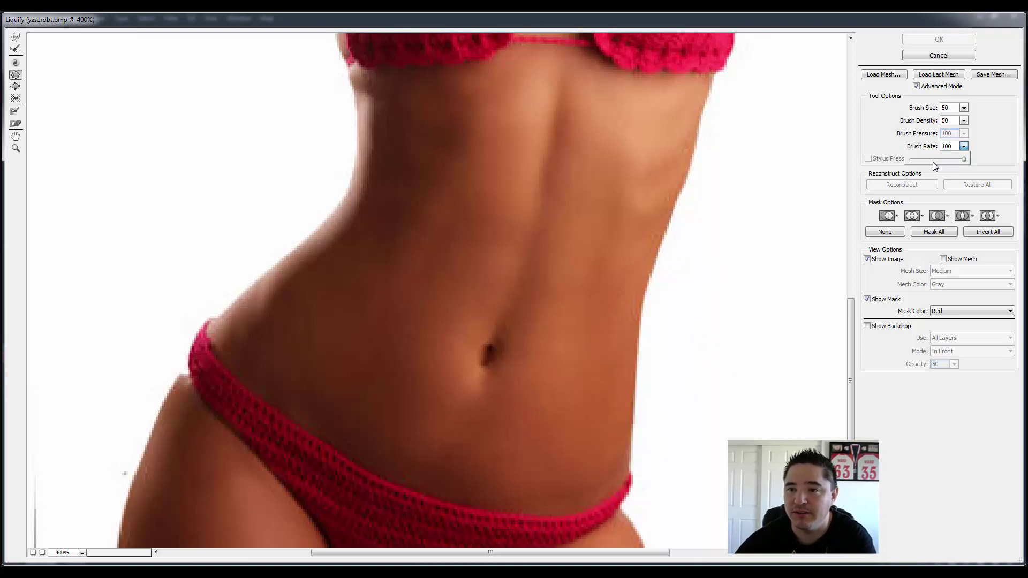
click(988, 159)
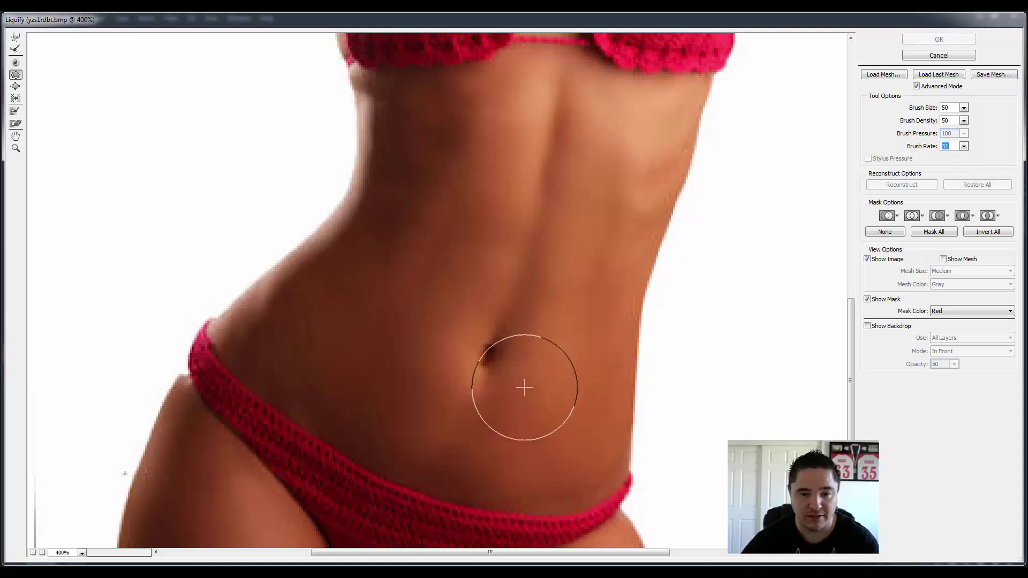
drag(501, 316, 477, 376)
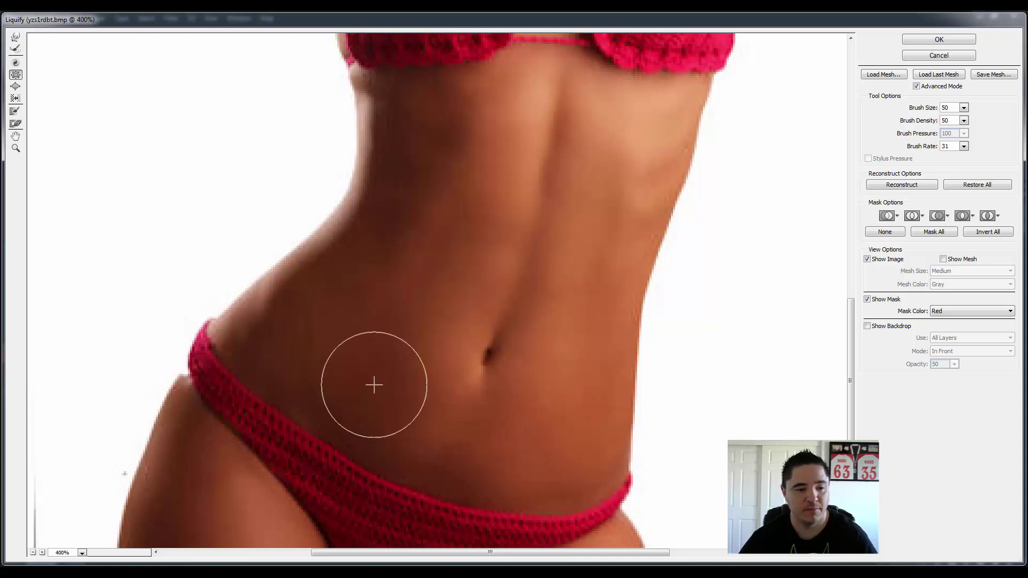
Step: Reshape the waist and hip outline on the photo's left side with the Forward Warp tool at brush size 50
click(33, 552)
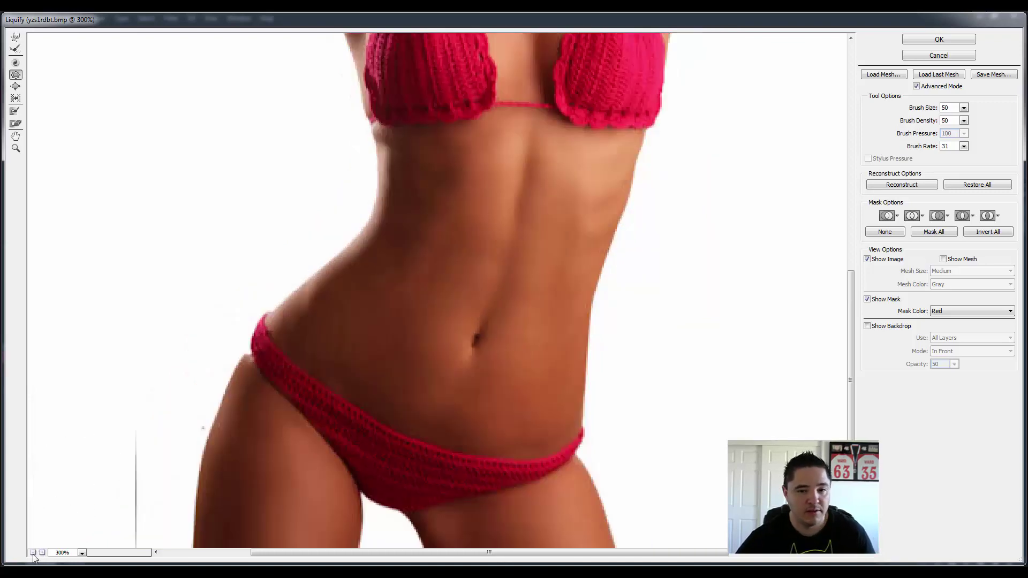
click(33, 552)
click(32, 552)
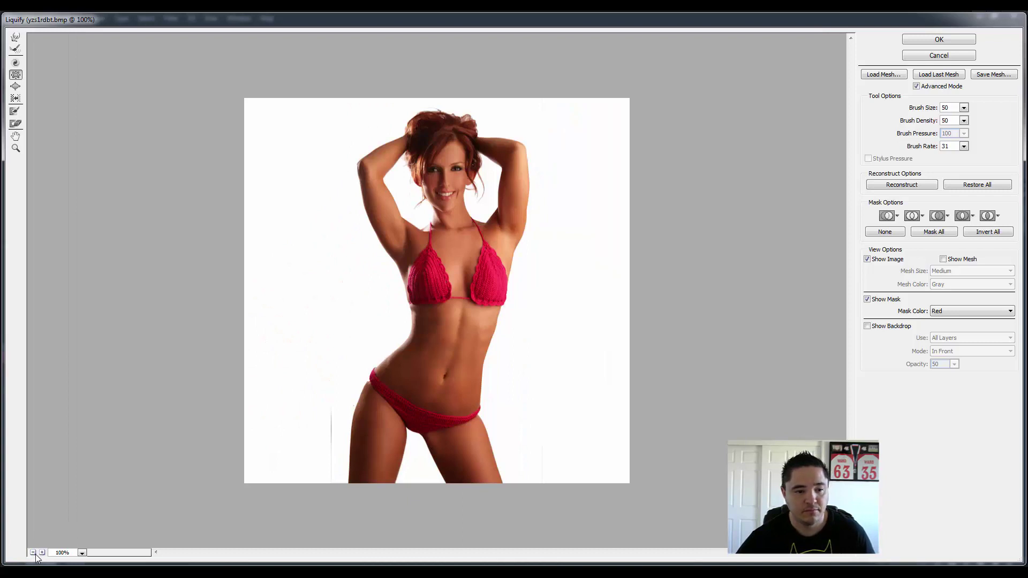
click(42, 553)
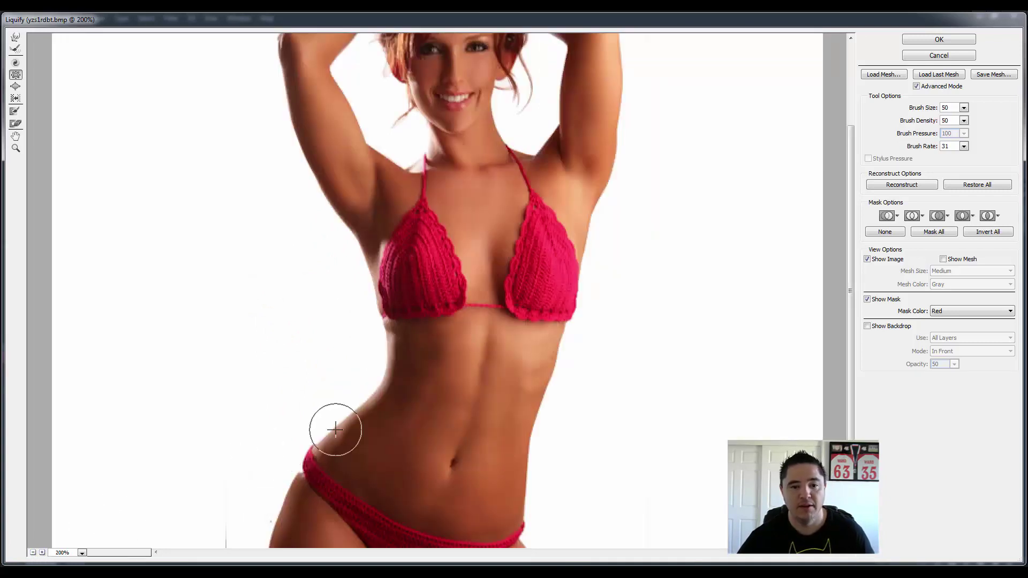
click(16, 39)
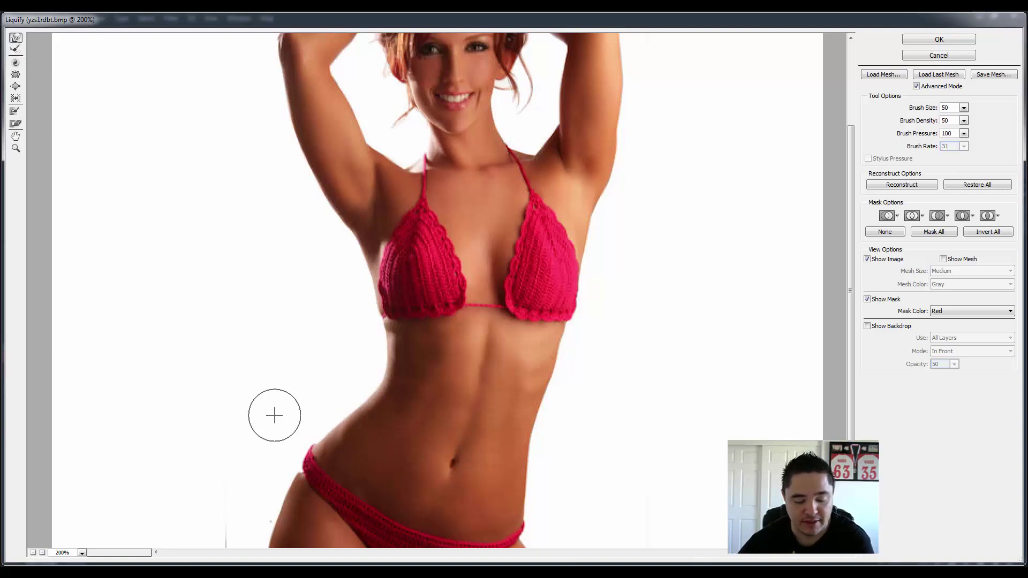
click(43, 552)
click(42, 553)
drag(236, 441, 390, 279)
drag(317, 349, 337, 275)
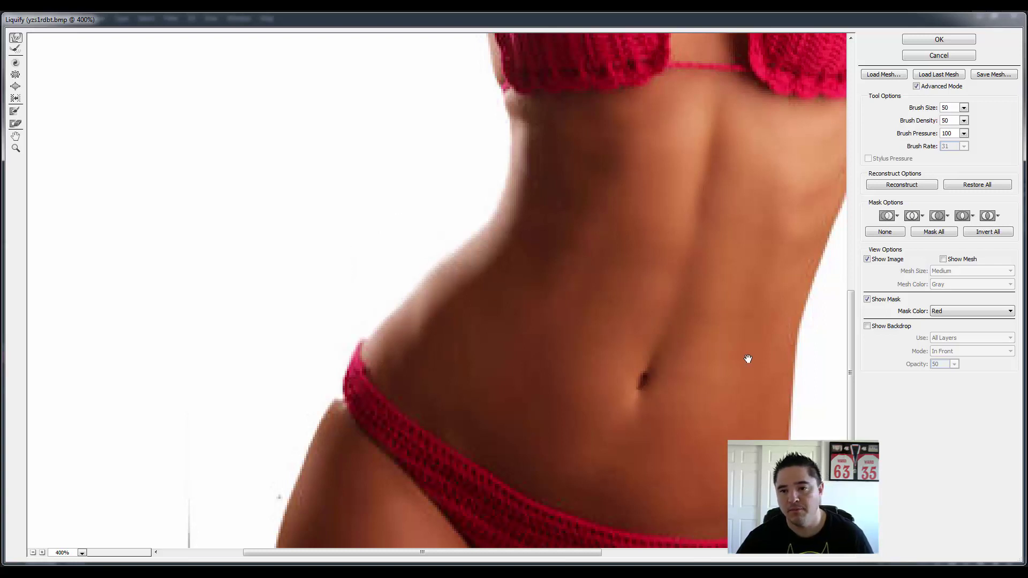
Step: Smooth the waist and hip outline on the photo's right side with Forward Warp, reducing the brush size to 20 for the bikini edge
drag(748, 359, 551, 340)
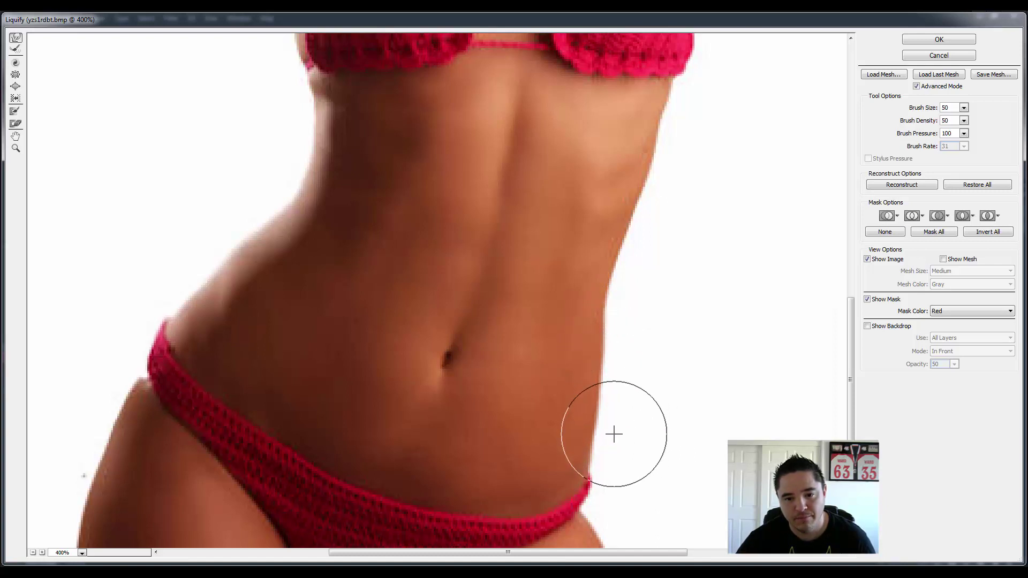
drag(651, 452, 629, 368)
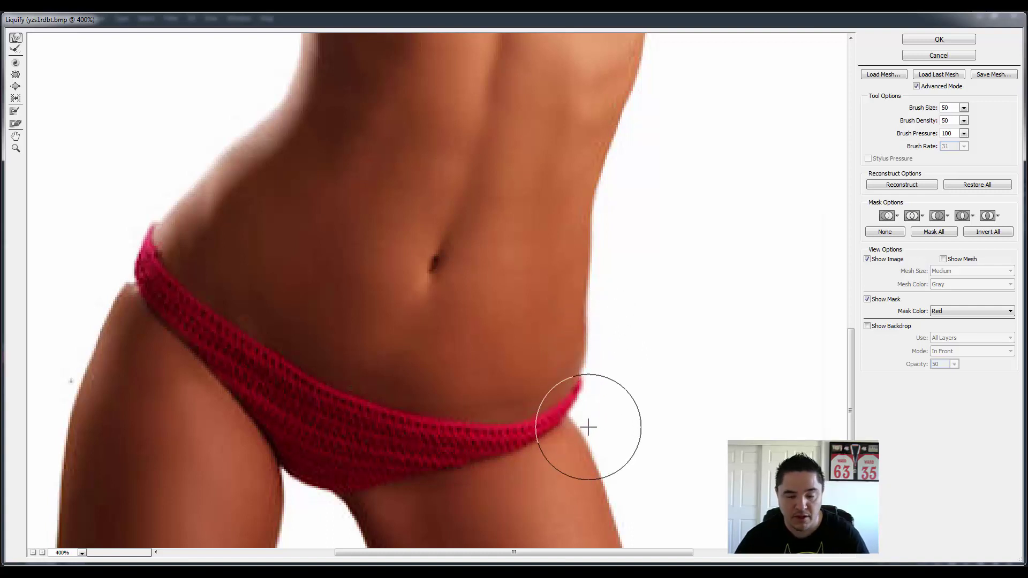
key(bracketleft)
key(bracketleft)
key(bracketleft)
key(bracketleft)
key(bracketleft)
key(bracketleft)
key(bracketleft)
key(bracketleft)
key(bracketleft)
key(bracketleft)
key(bracketleft)
key(bracketleft)
key(bracketleft)
key(bracketleft)
key(bracketleft)
key(bracketleft)
key(bracketleft)
key(bracketleft)
key(bracketleft)
key(bracketleft)
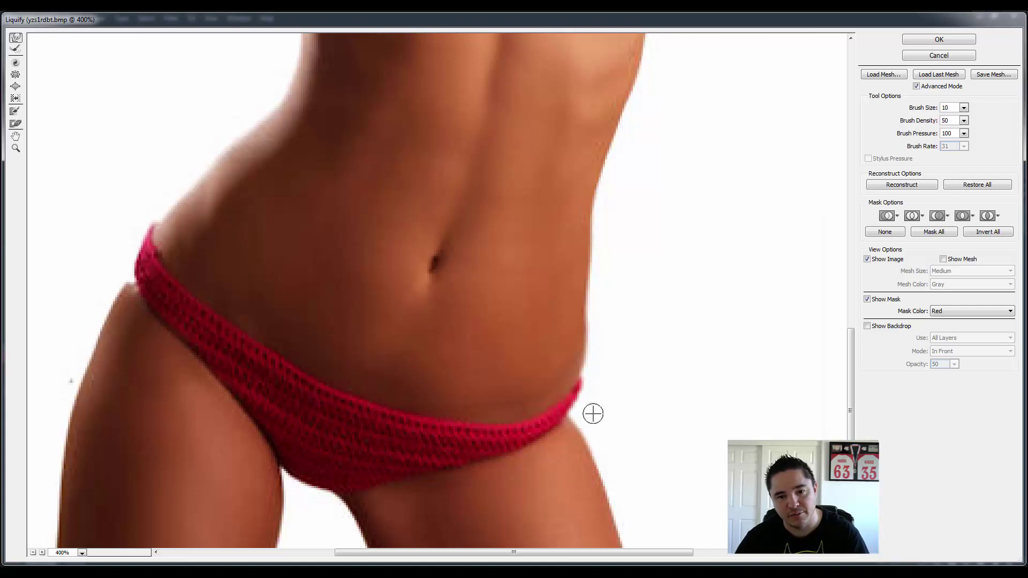
key(bracketright)
key(bracketright)
key(bracketright)
key(bracketright)
key(bracketright)
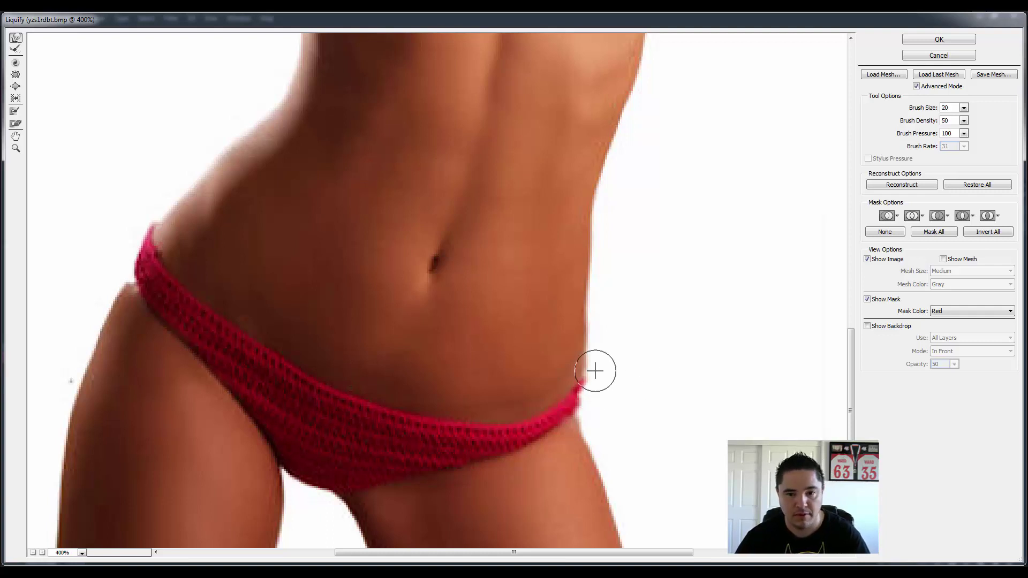
Step: Set the Forward Warp brush size to 35 and reshape the inner contours of both thighs
key(bracketright)
key(bracketright)
key(bracketright)
key(bracketright)
key(bracketright)
key(bracketright)
key(bracketright)
key(bracketright)
key(bracketright)
key(bracketright)
key(bracketright)
key(bracketright)
key(bracketright)
key(bracketright)
key(bracketright)
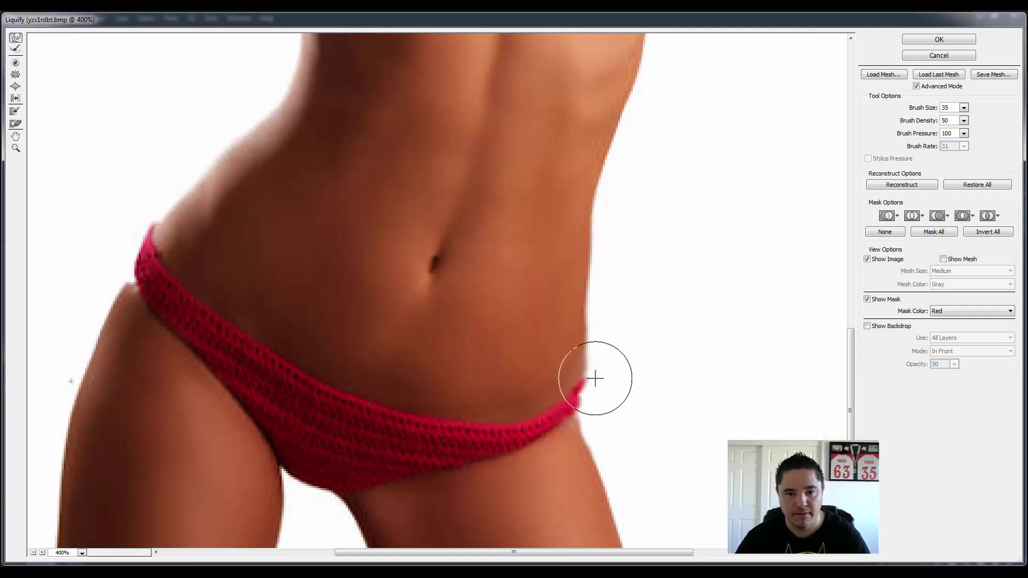
mouse_move(557, 287)
mouse_down()
mouse_move(545, 300)
mouse_move(605, 254)
mouse_up()
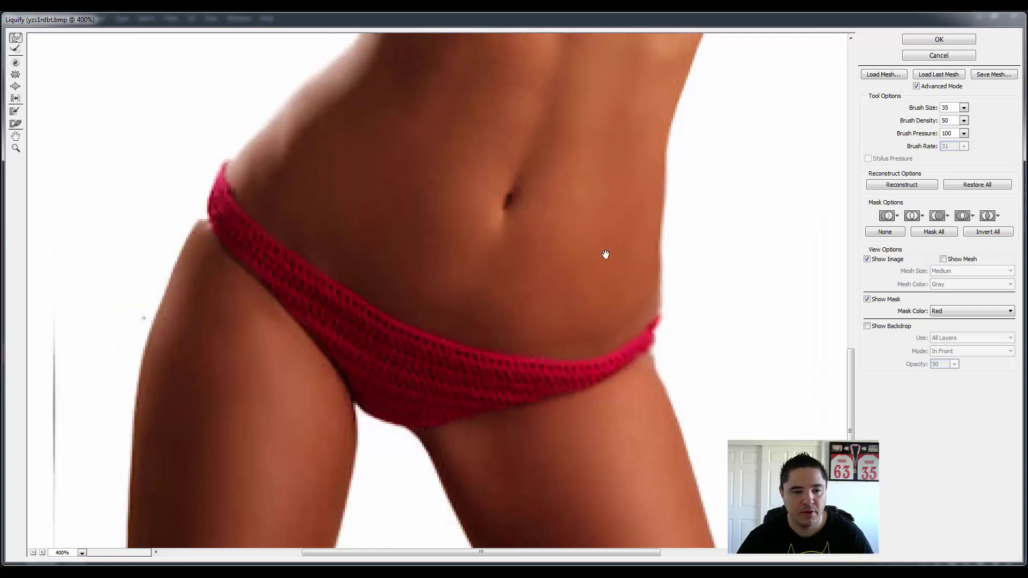
mouse_move(571, 304)
mouse_down()
mouse_move(631, 223)
mouse_move(654, 225)
mouse_up()
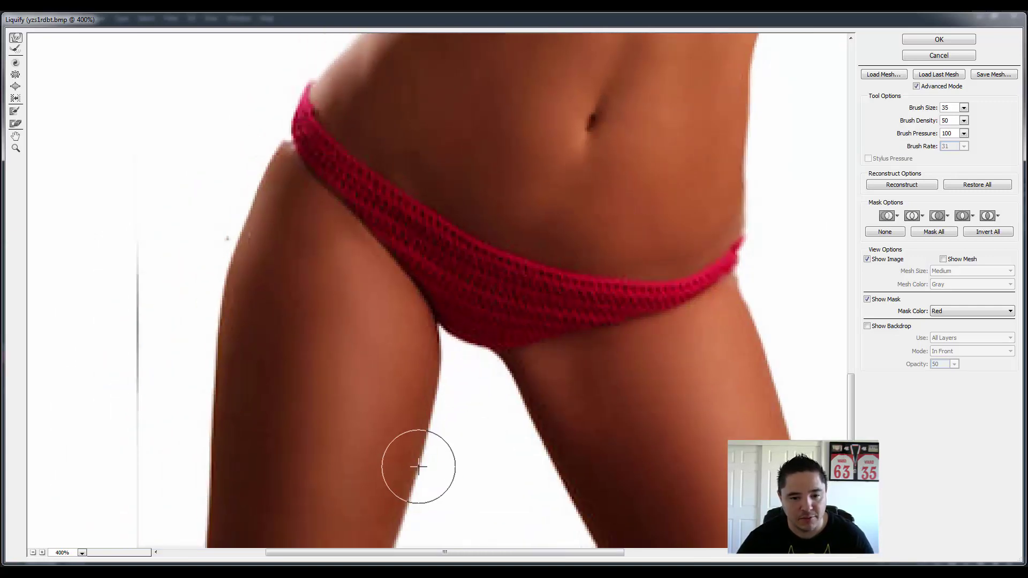
mouse_move(411, 539)
mouse_down()
mouse_move(441, 436)
mouse_move(442, 461)
mouse_up()
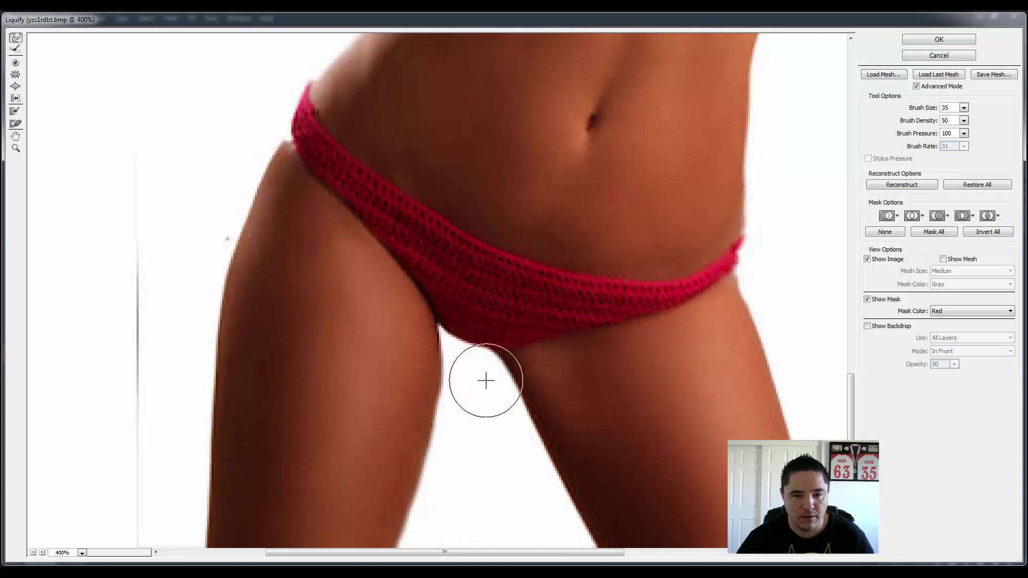
mouse_move(499, 394)
mouse_down()
mouse_move(505, 437)
mouse_move(581, 544)
mouse_up()
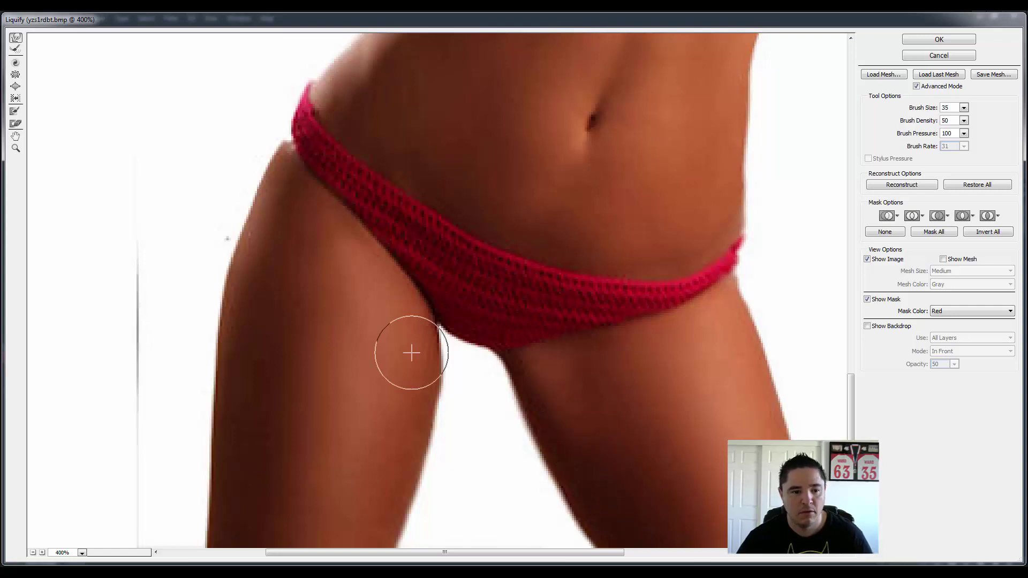
Step: Enlarge both cups of the bikini top with the Bloat tool at brush size 90
click(33, 554)
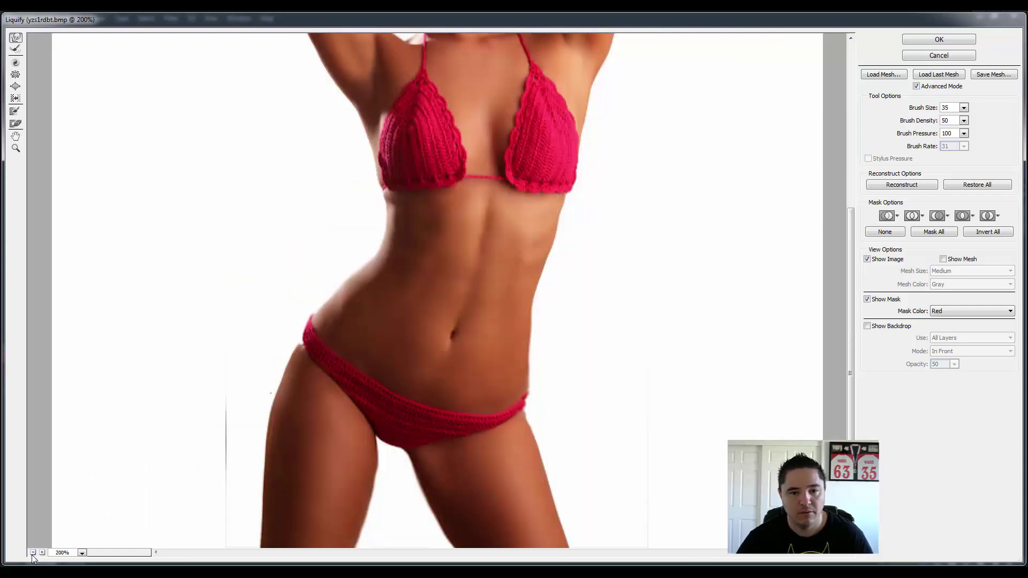
drag(513, 222, 528, 423)
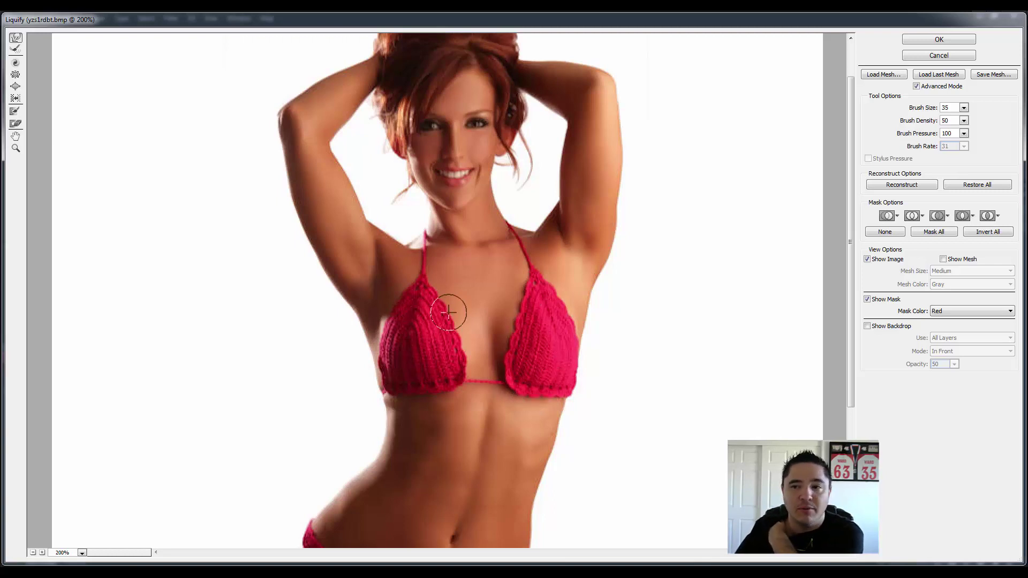
click(15, 86)
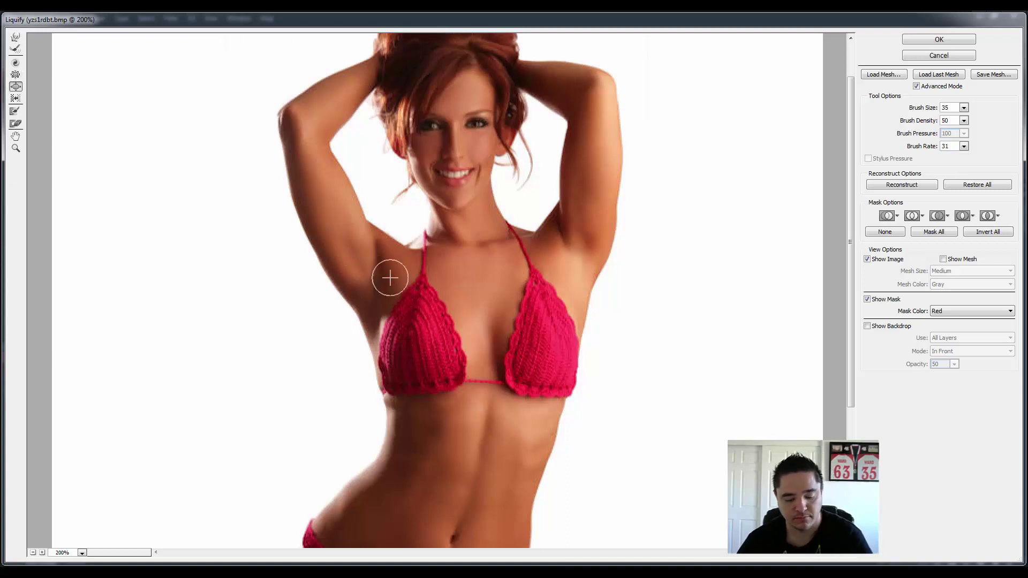
key(bracketright)
key(bracketright)
key(bracketright)
key(bracketright)
key(bracketright)
key(bracketright)
key(bracketright)
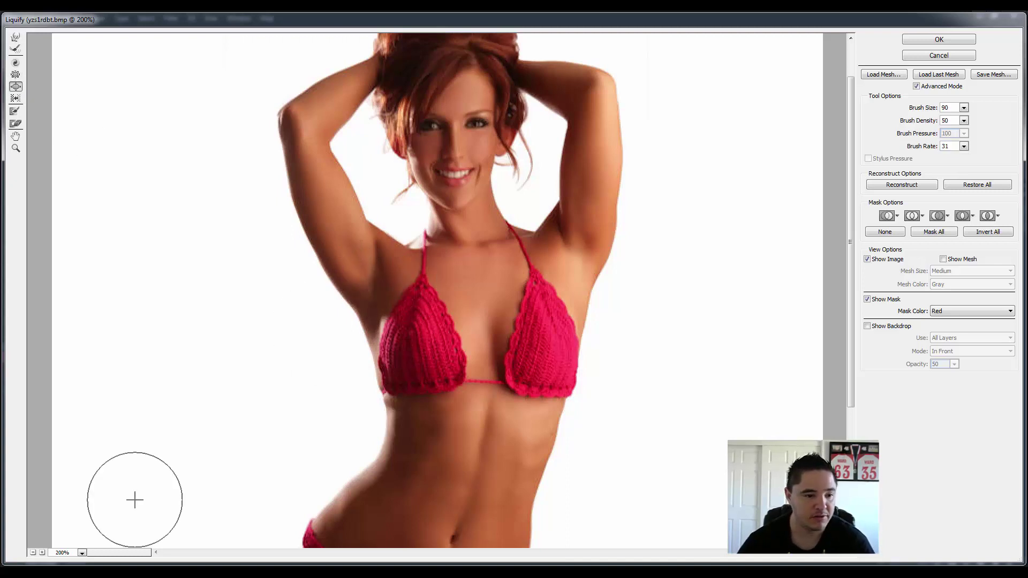
click(42, 553)
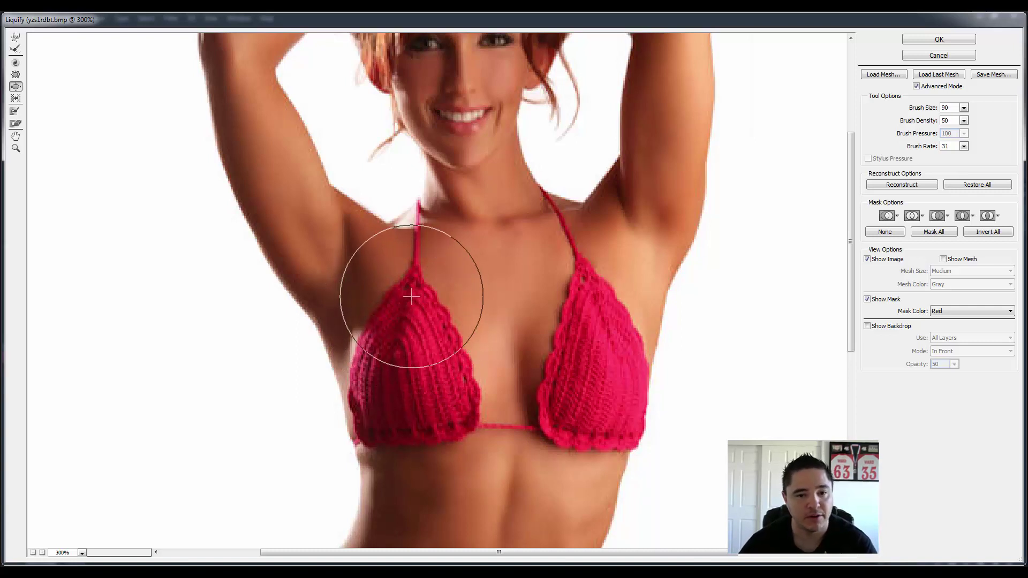
mouse_move(406, 301)
mouse_down()
mouse_move(384, 348)
mouse_move(381, 391)
mouse_move(391, 409)
mouse_move(489, 414)
mouse_move(496, 347)
mouse_move(455, 356)
mouse_move(424, 321)
mouse_move(409, 333)
mouse_move(409, 368)
mouse_move(449, 378)
mouse_move(465, 413)
mouse_up()
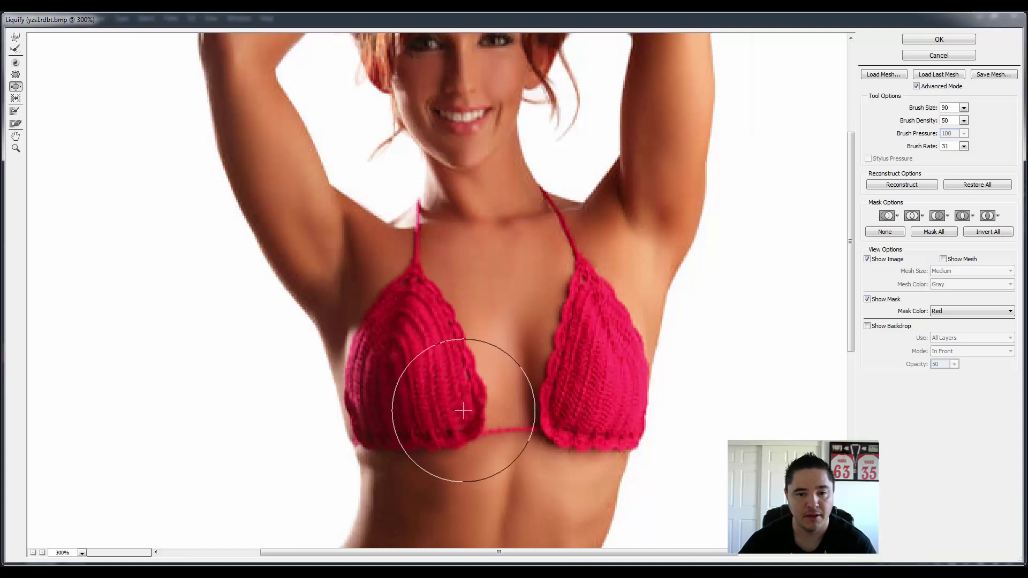
mouse_move(527, 322)
mouse_down()
mouse_move(589, 278)
mouse_move(565, 355)
mouse_move(566, 417)
mouse_move(611, 414)
mouse_move(615, 345)
mouse_move(590, 294)
mouse_move(567, 386)
mouse_move(578, 410)
mouse_move(534, 415)
mouse_move(526, 429)
mouse_move(509, 404)
mouse_move(523, 339)
mouse_move(513, 317)
mouse_move(576, 329)
mouse_move(521, 340)
mouse_move(471, 303)
mouse_move(542, 337)
mouse_move(457, 326)
mouse_move(409, 369)
mouse_move(420, 324)
mouse_move(408, 300)
mouse_move(448, 411)
mouse_move(468, 409)
mouse_move(391, 410)
mouse_move(383, 397)
mouse_move(410, 294)
mouse_move(468, 305)
mouse_move(472, 339)
mouse_move(459, 360)
mouse_move(453, 342)
mouse_up()
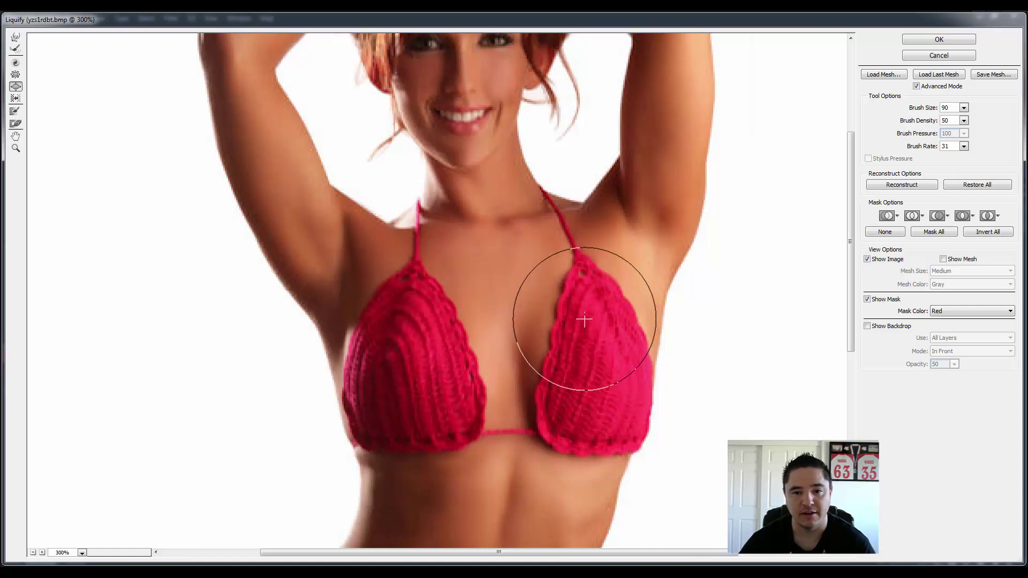
mouse_move(576, 331)
mouse_down()
mouse_move(567, 384)
mouse_move(582, 421)
mouse_move(613, 422)
mouse_move(613, 364)
mouse_move(596, 306)
mouse_move(577, 370)
mouse_move(575, 354)
mouse_up()
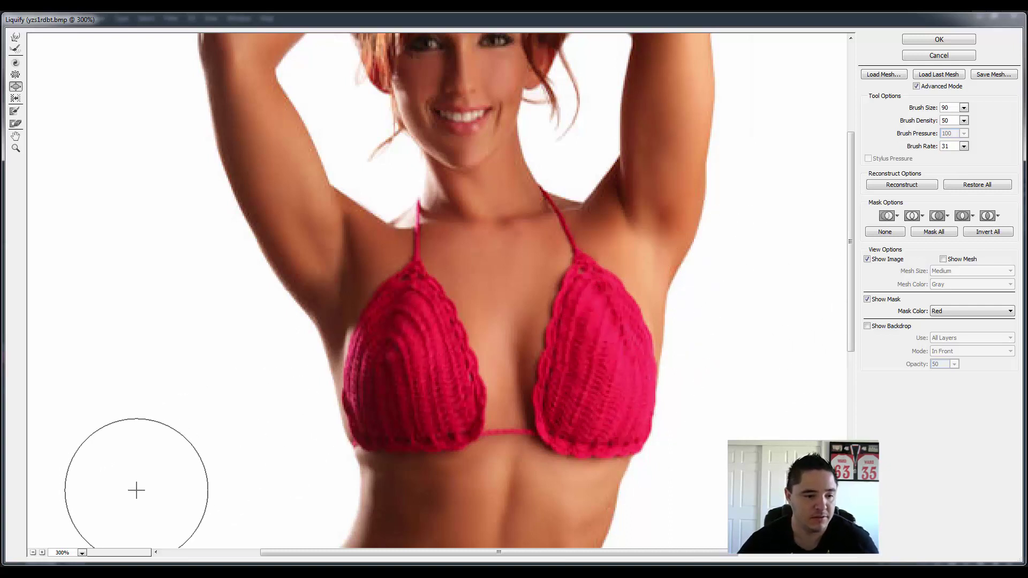
Step: View the whole figure at 100% and apply the Liquify changes to the Layer 0 copy
click(33, 553)
click(33, 553)
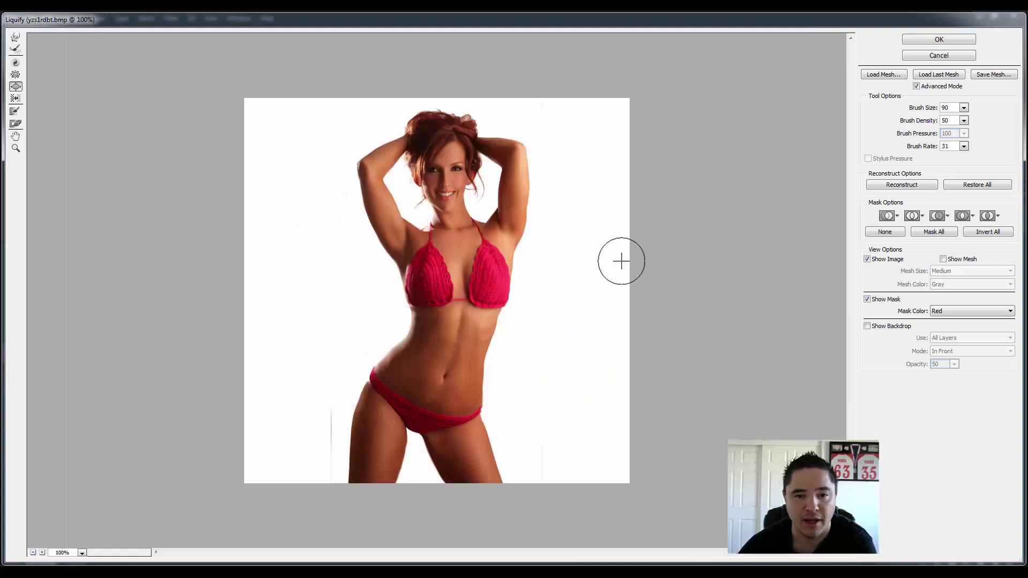
click(943, 41)
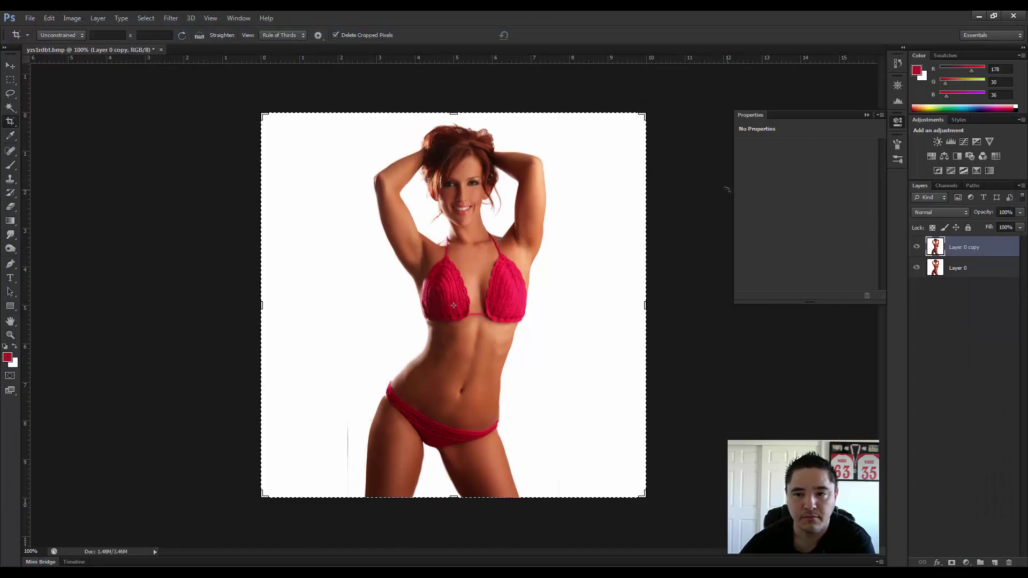
Step: Switch the Layer 0 copy's visibility off and on to compare the whole retouched figure with the original
click(918, 250)
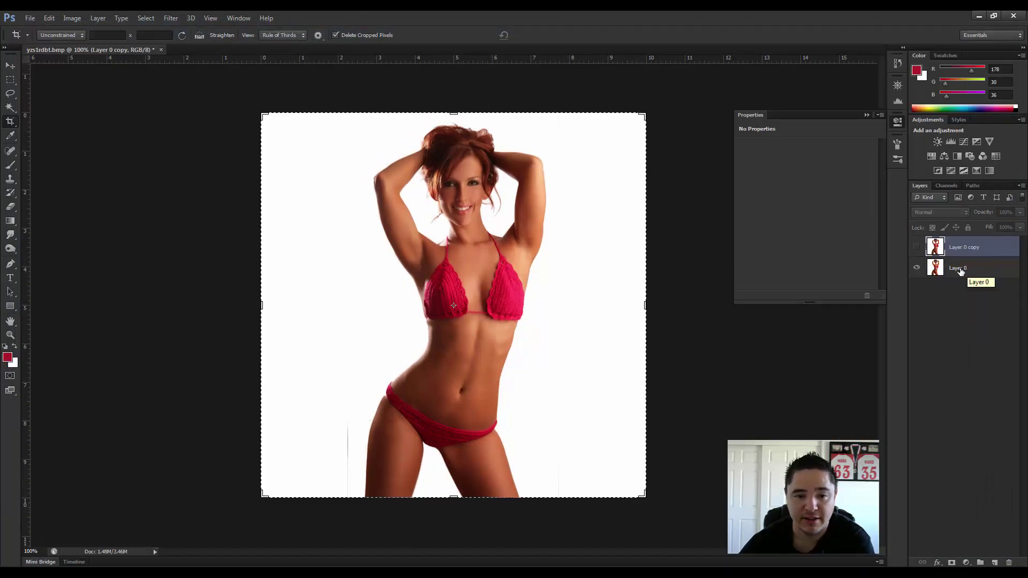
click(918, 249)
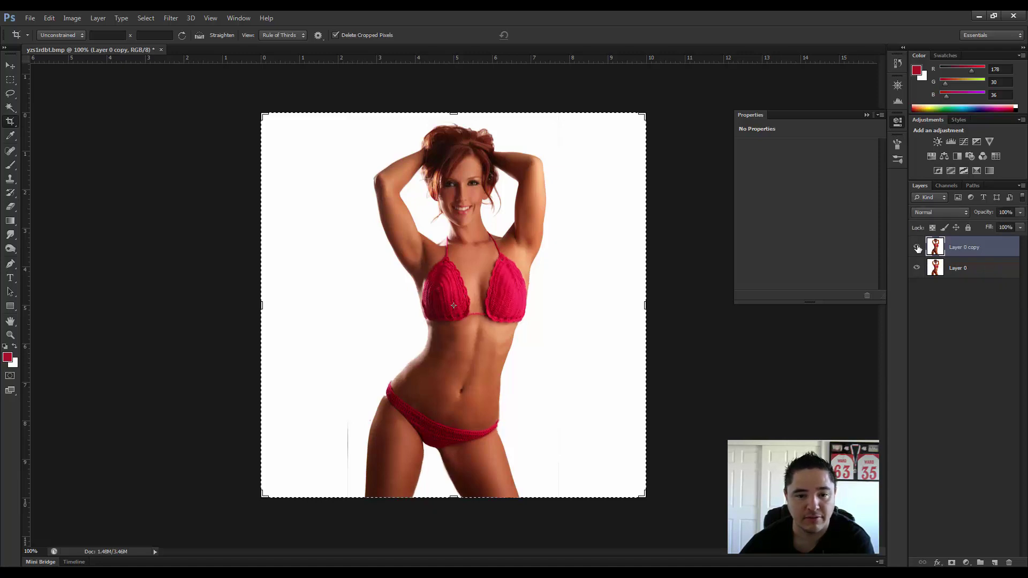
click(918, 249)
click(918, 249)
click(918, 249)
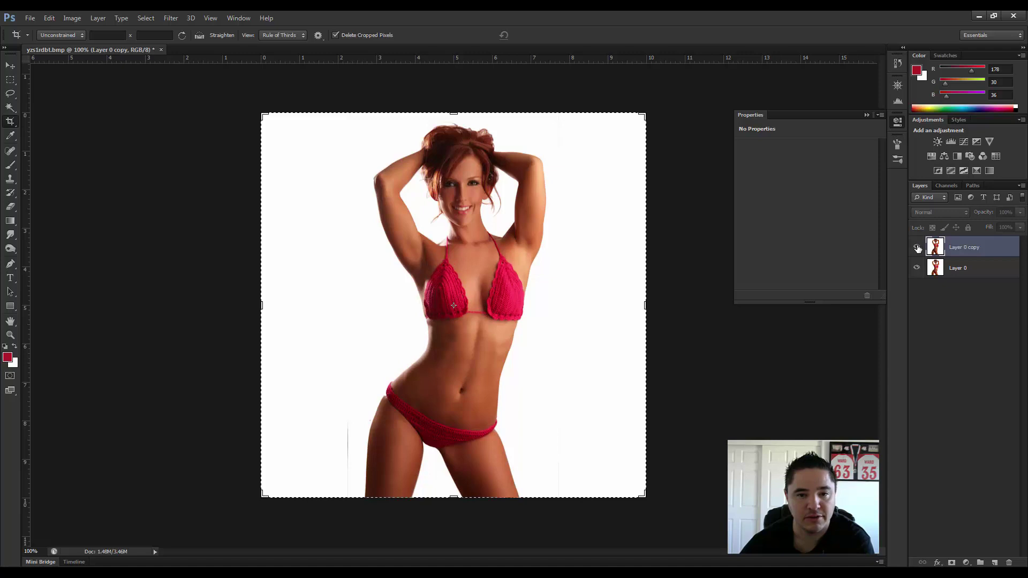
click(918, 249)
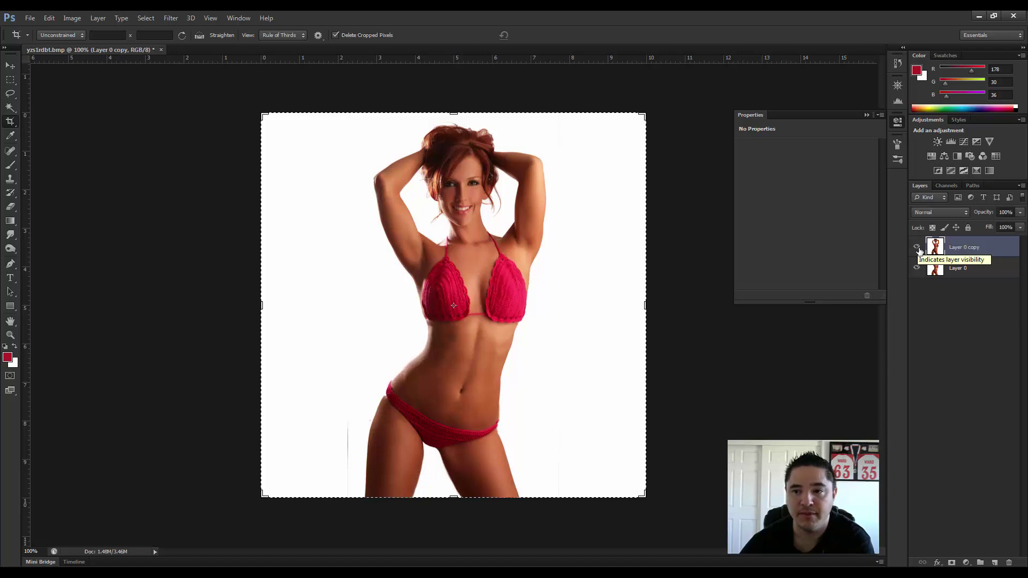
Step: Compare the bikini top before and after retouching at 300% zoom by repeatedly hiding and showing the Layer 0 copy
click(897, 85)
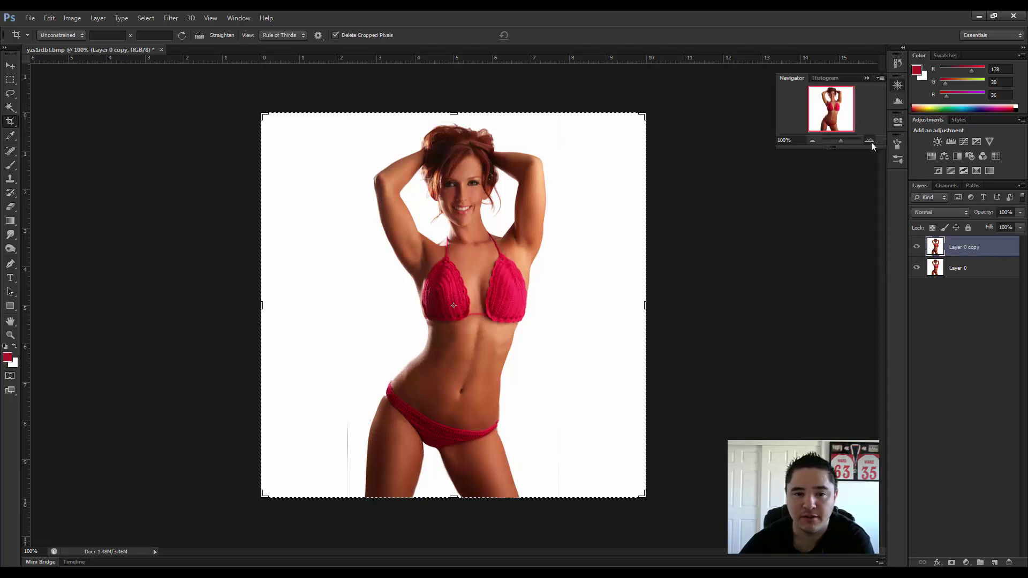
click(869, 141)
click(870, 141)
drag(831, 112, 831, 108)
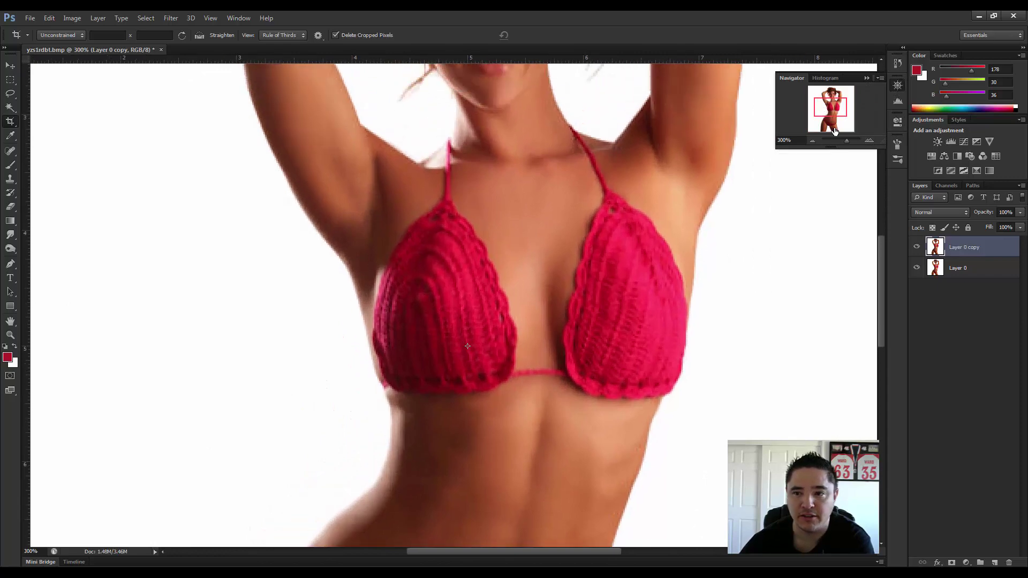
click(917, 247)
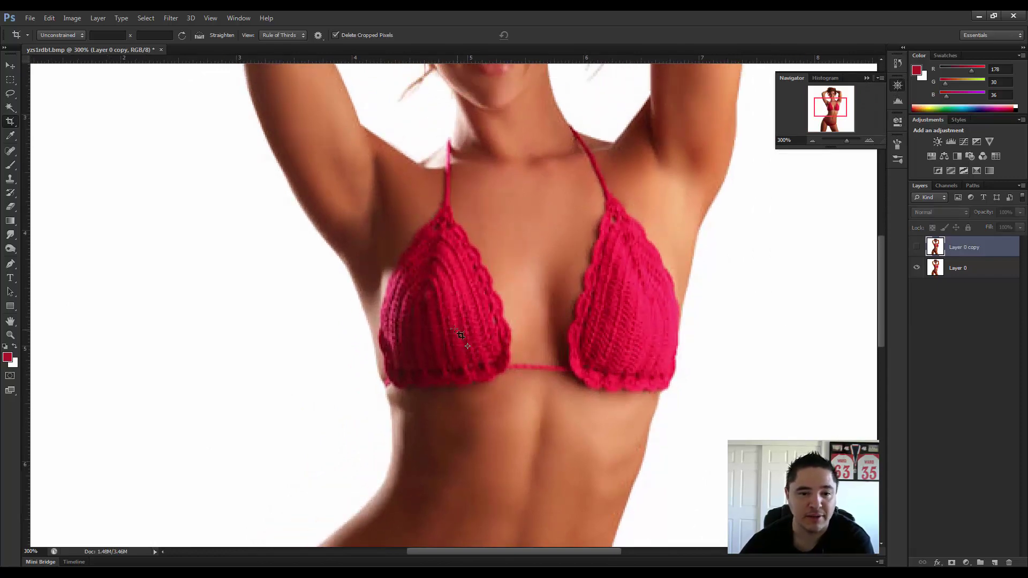
click(918, 247)
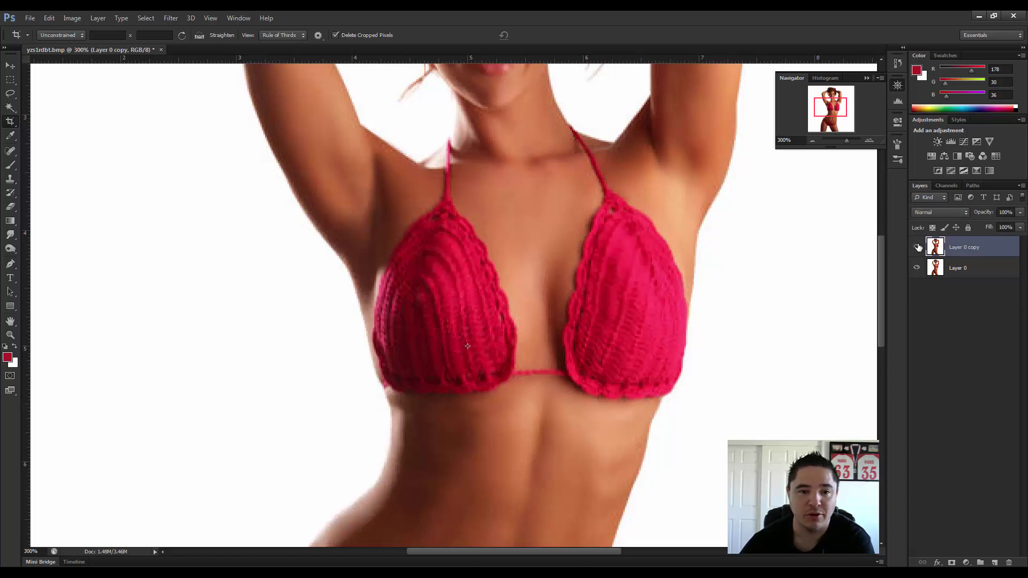
click(918, 247)
click(917, 248)
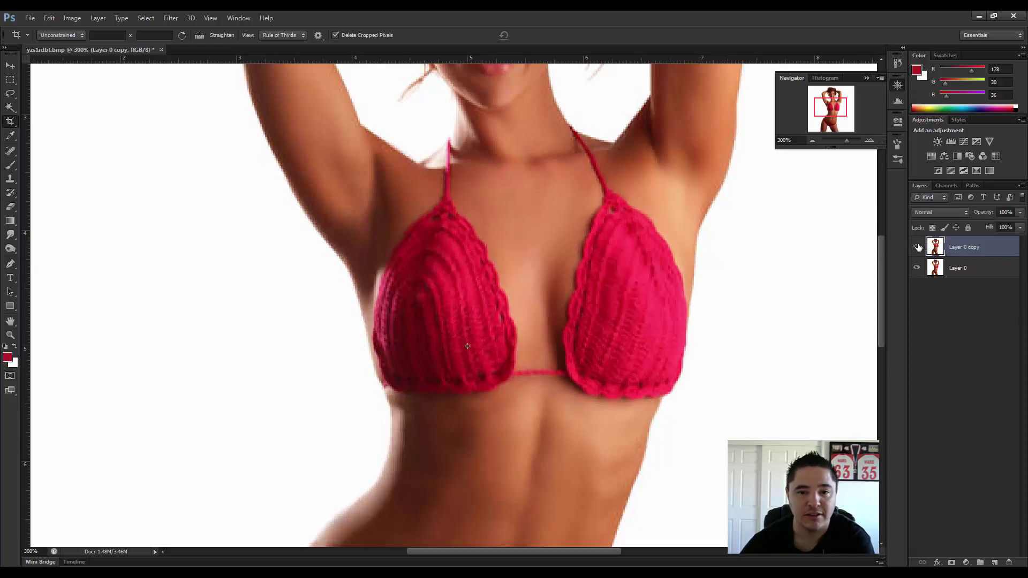
click(918, 247)
click(917, 247)
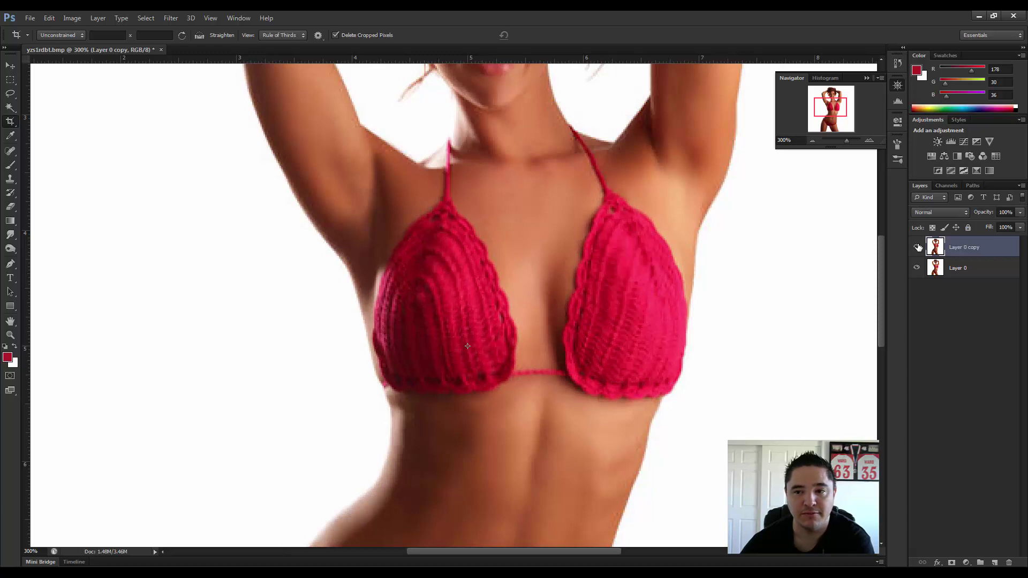
click(917, 247)
click(917, 247)
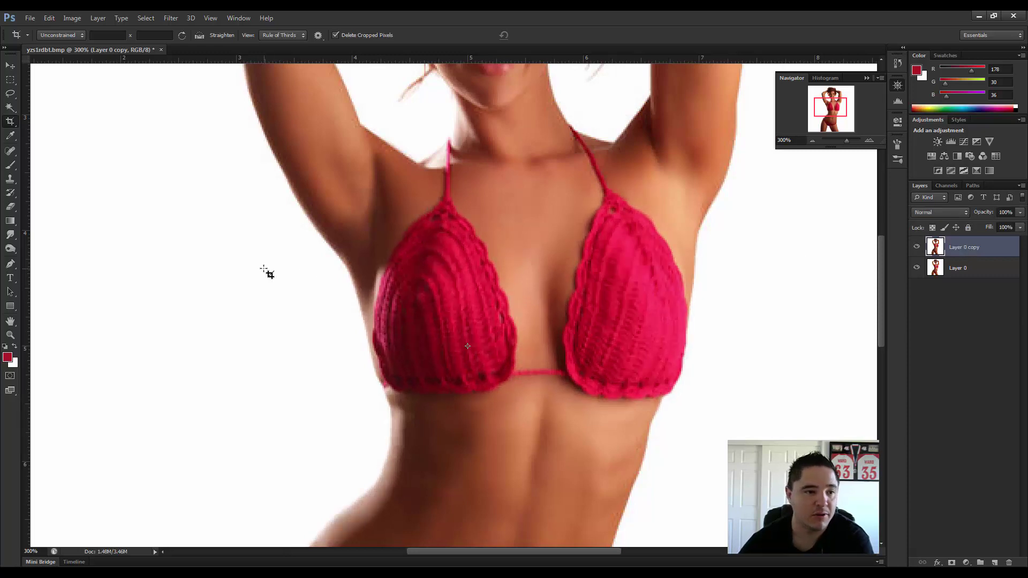
Step: Sharpen the knit texture of both bikini cups on the Layer 0 copy with the Sharpen tool at brush size 45 and 50% strength
click(9, 235)
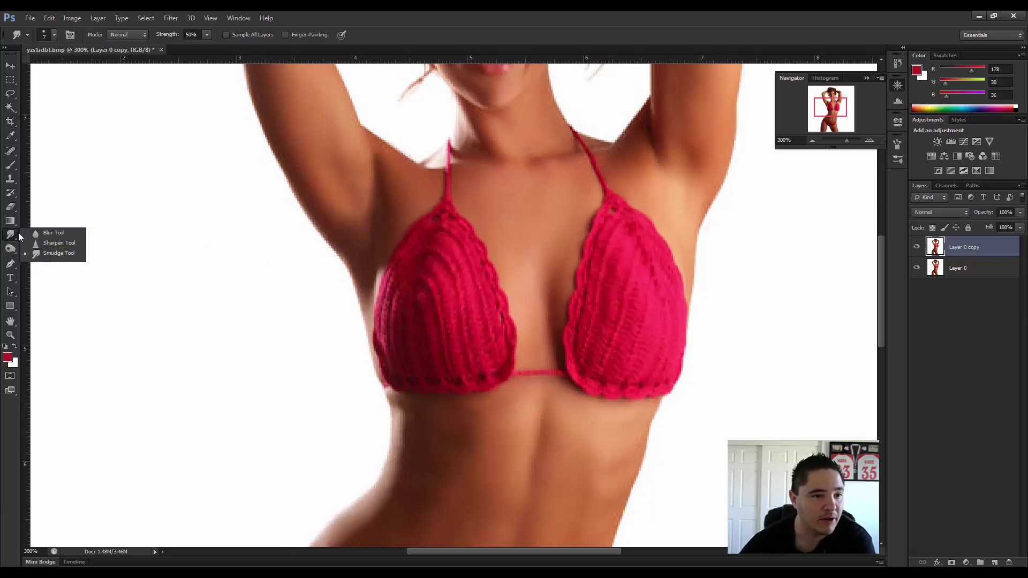
click(57, 243)
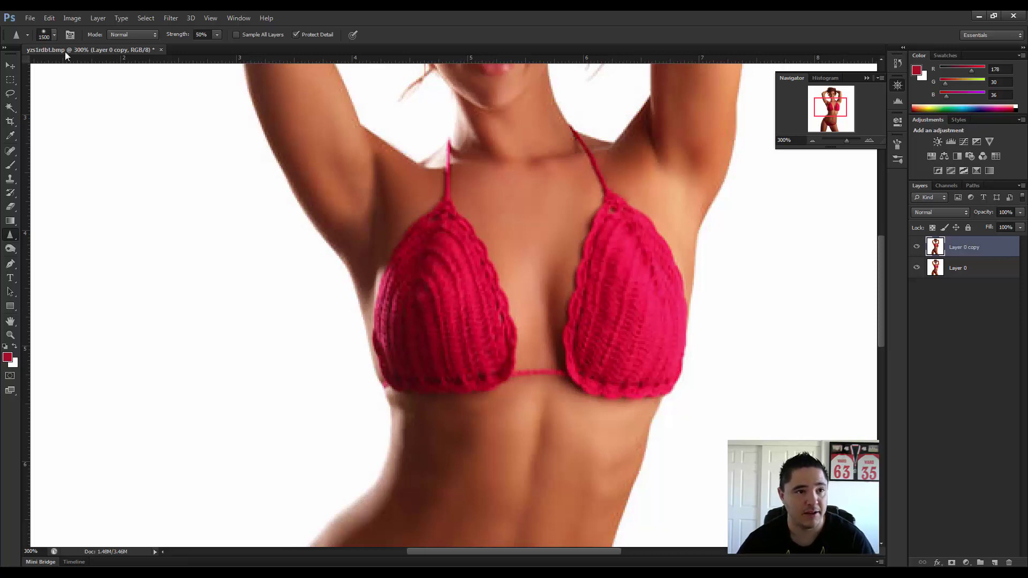
click(54, 35)
drag(65, 68, 54, 69)
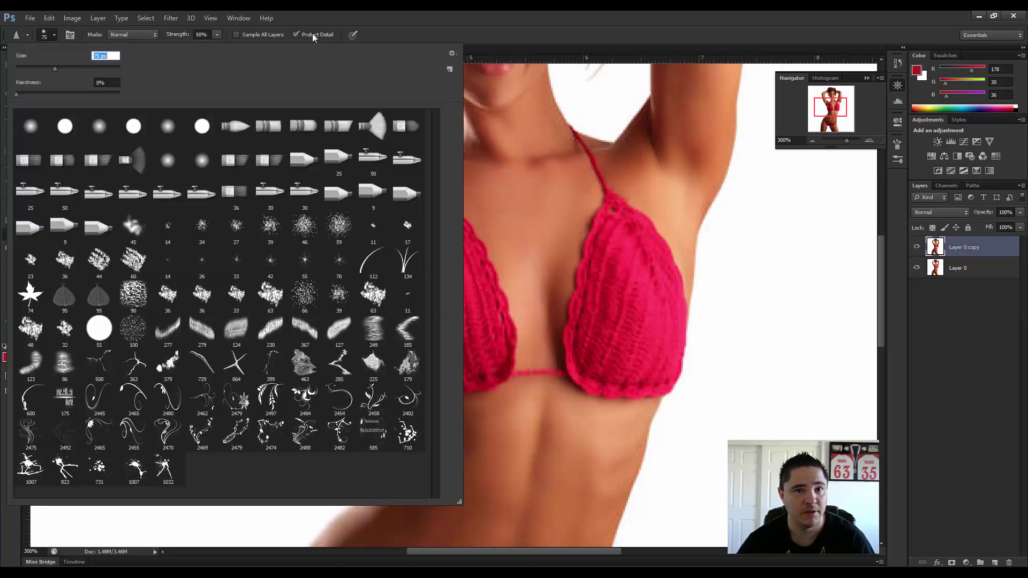
click(482, 23)
key(bracketleft)
key(bracketleft)
key(bracketleft)
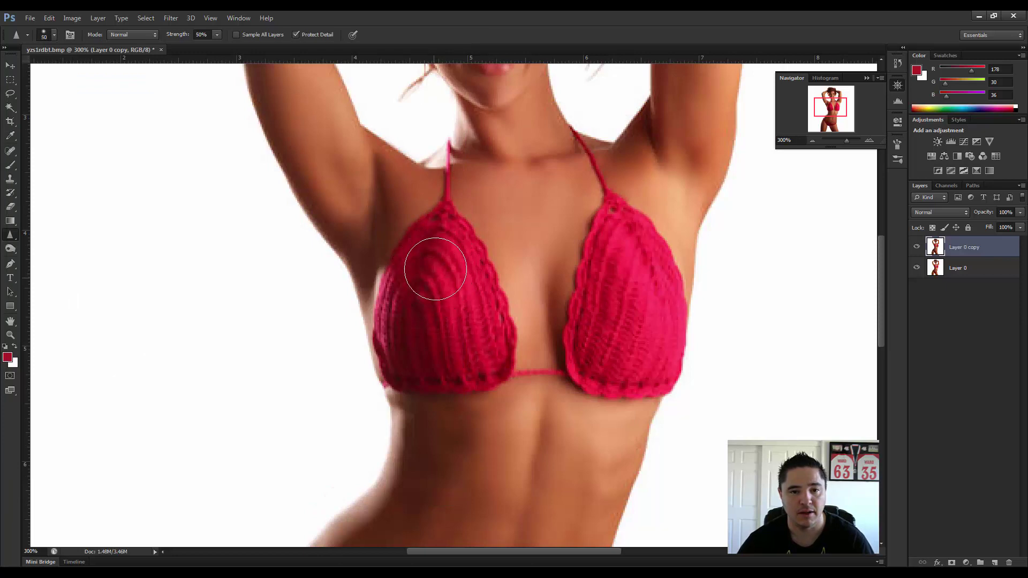
key(bracketleft)
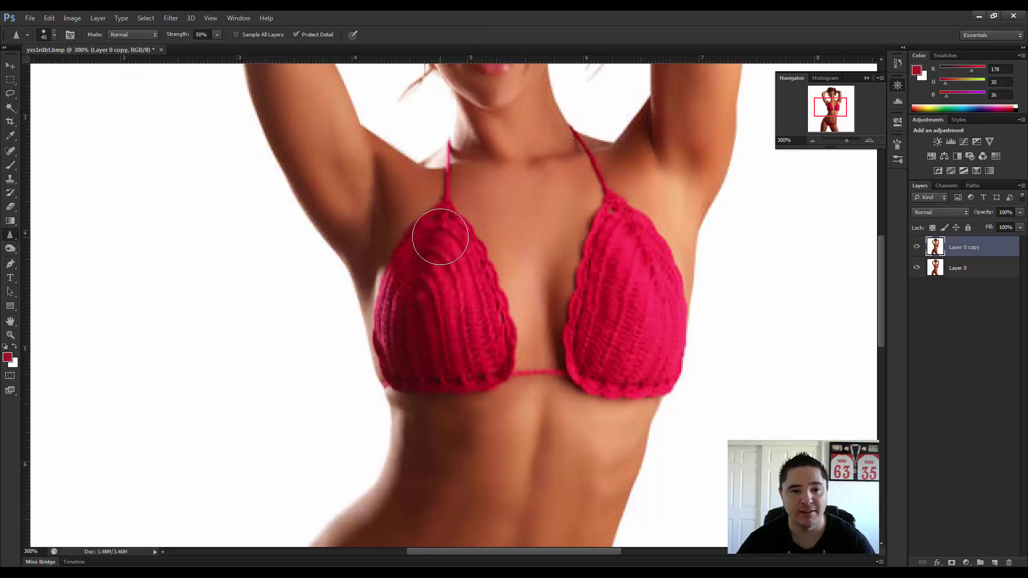
drag(439, 243, 418, 280)
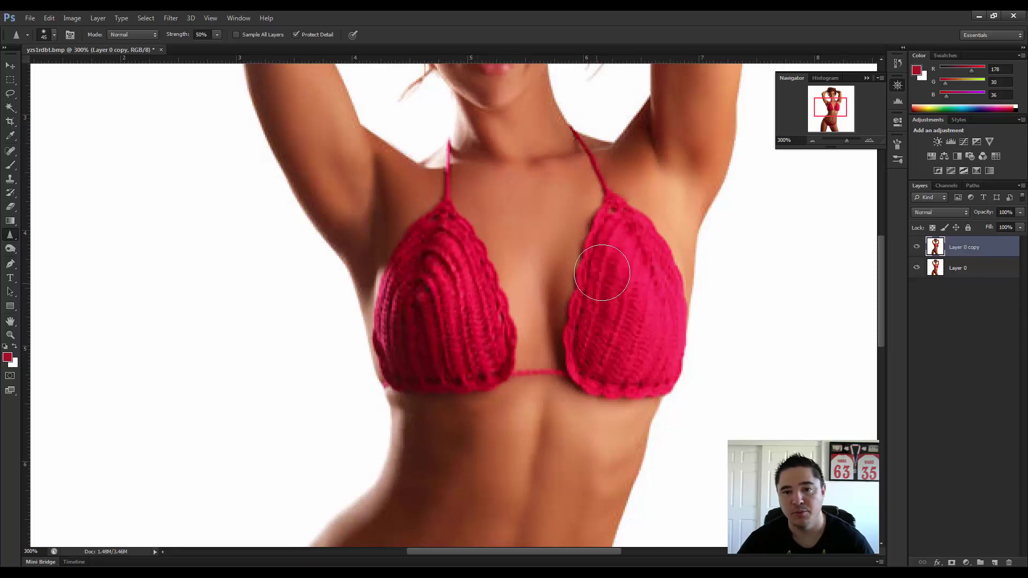
drag(602, 272, 612, 233)
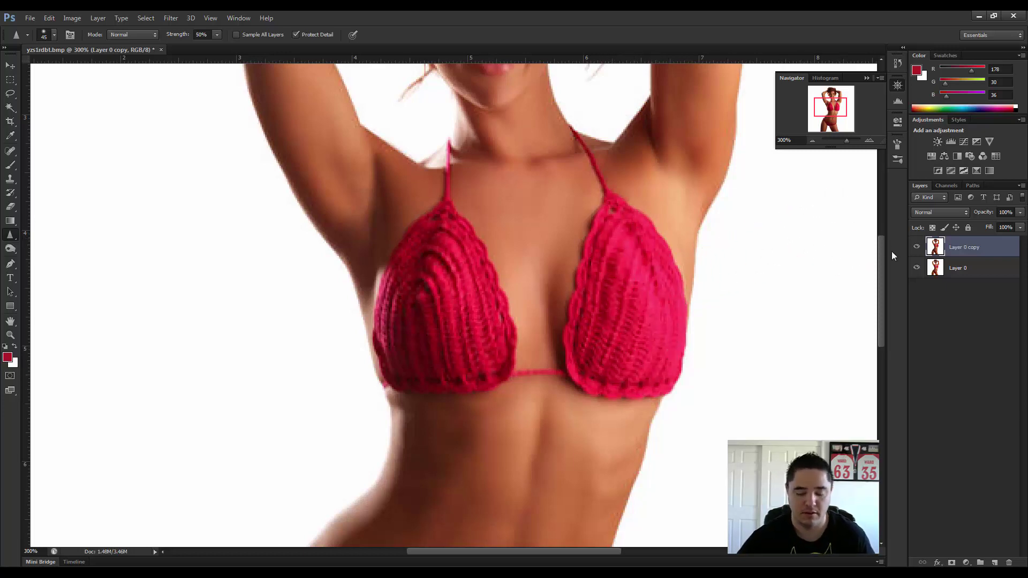
Step: Fit the image in the window and repeatedly hide and show the Layer 0 copy to compare the sharpened result with the original
key(ctrl+0)
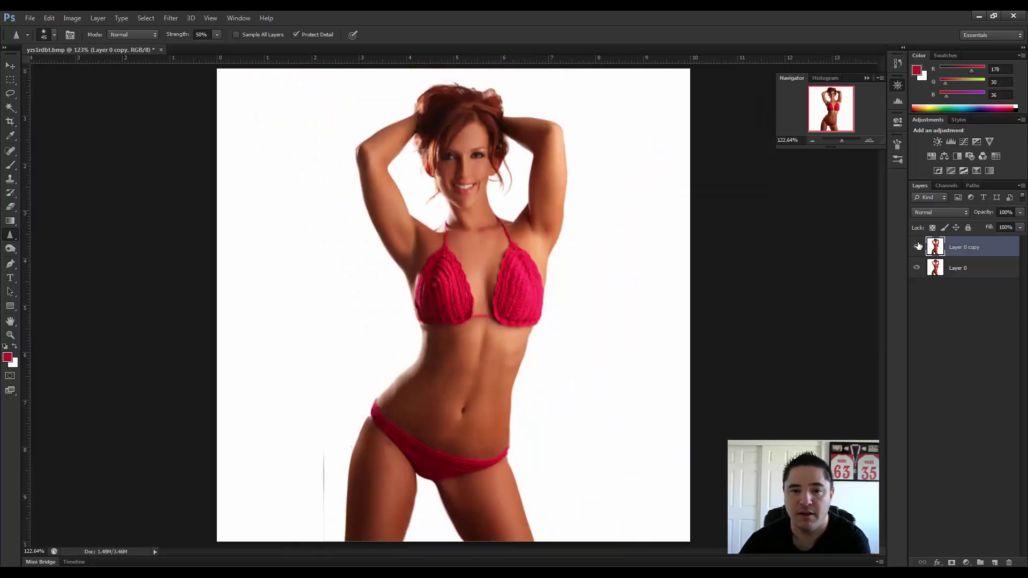
click(917, 248)
click(918, 248)
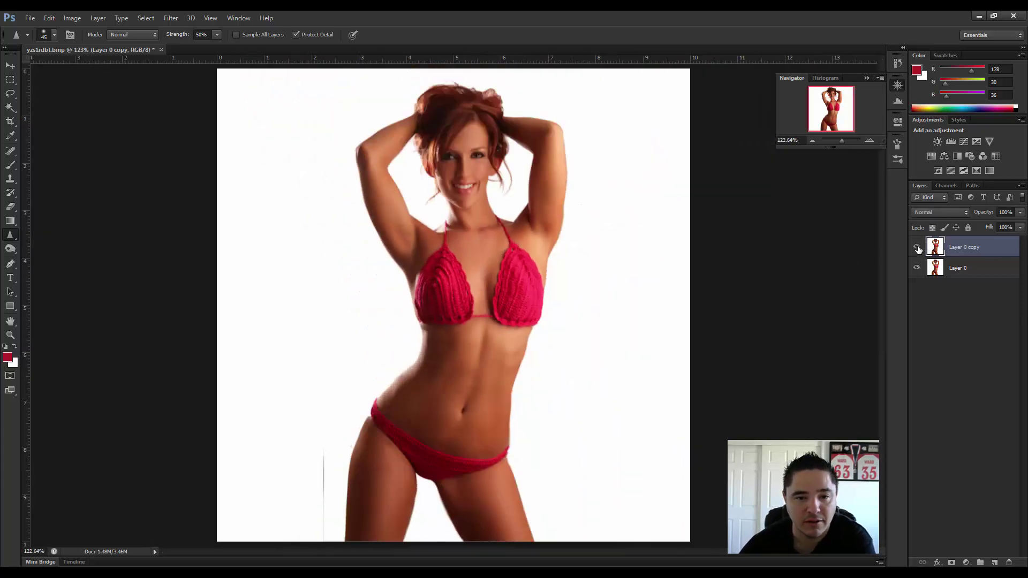
click(917, 248)
click(918, 248)
click(918, 248)
click(917, 248)
click(917, 248)
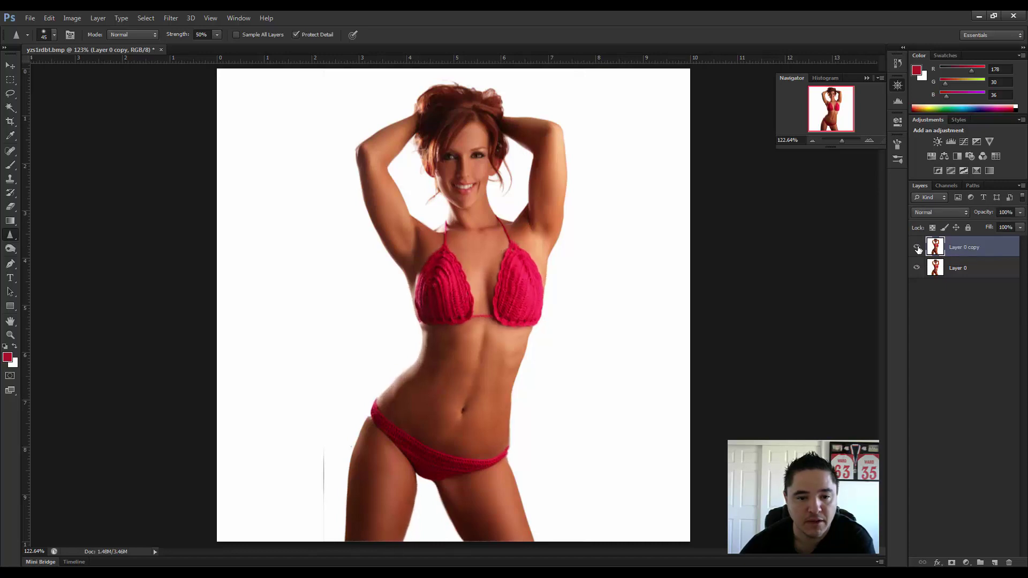
click(917, 248)
click(918, 248)
click(918, 248)
click(918, 248)
click(918, 248)
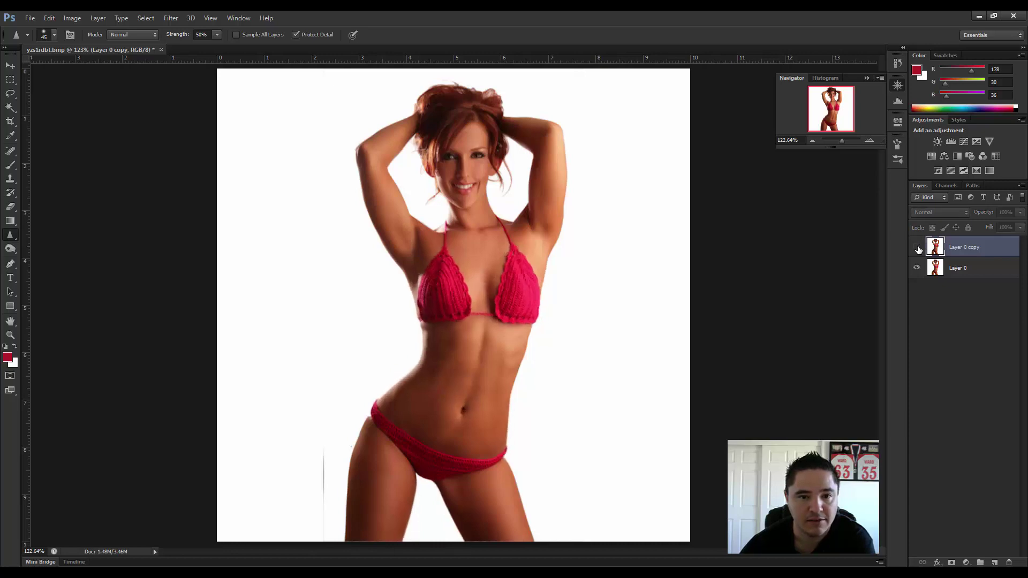
click(917, 248)
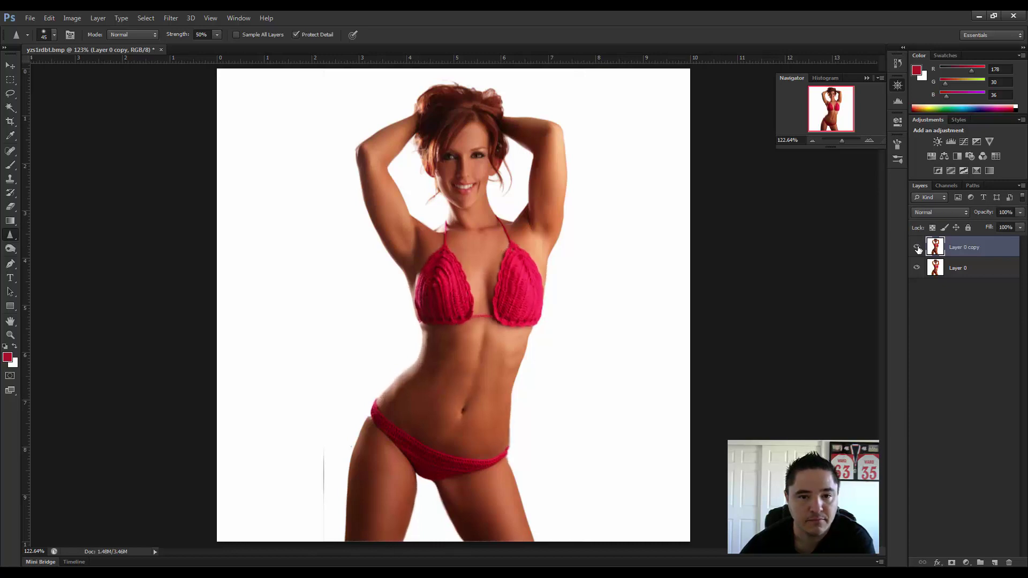
click(918, 248)
click(917, 248)
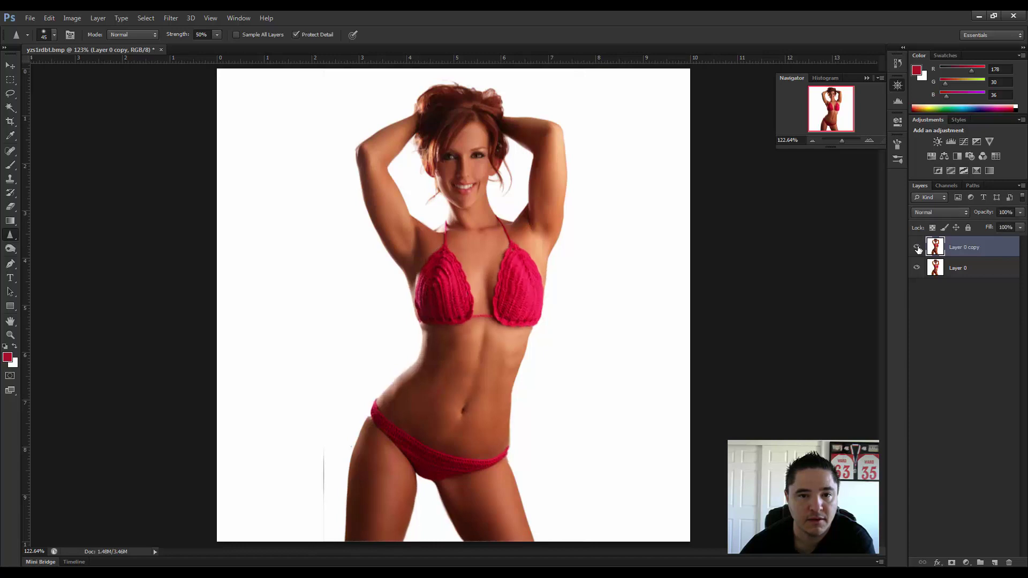
click(917, 248)
click(918, 248)
click(917, 248)
click(917, 248)
click(918, 248)
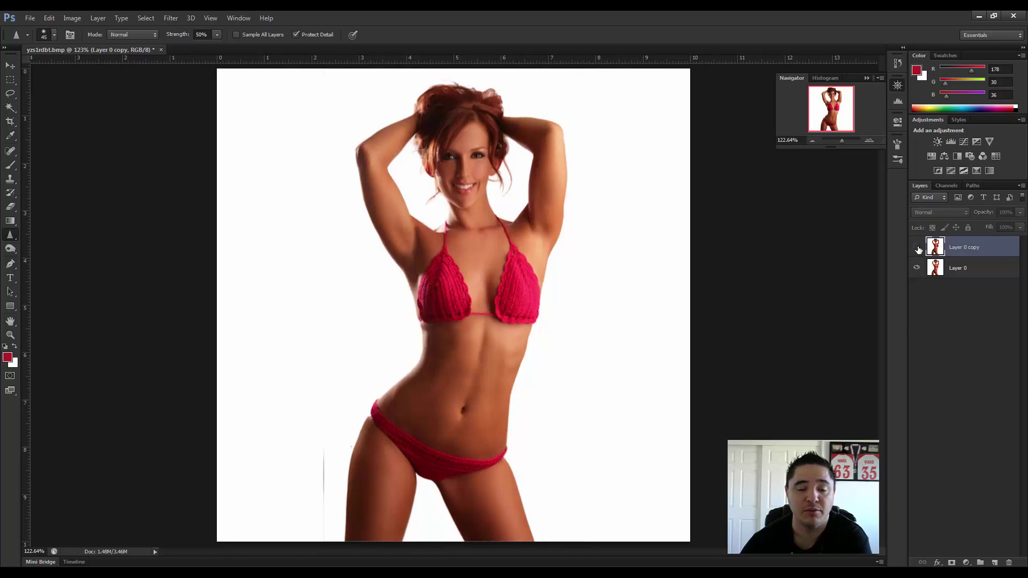